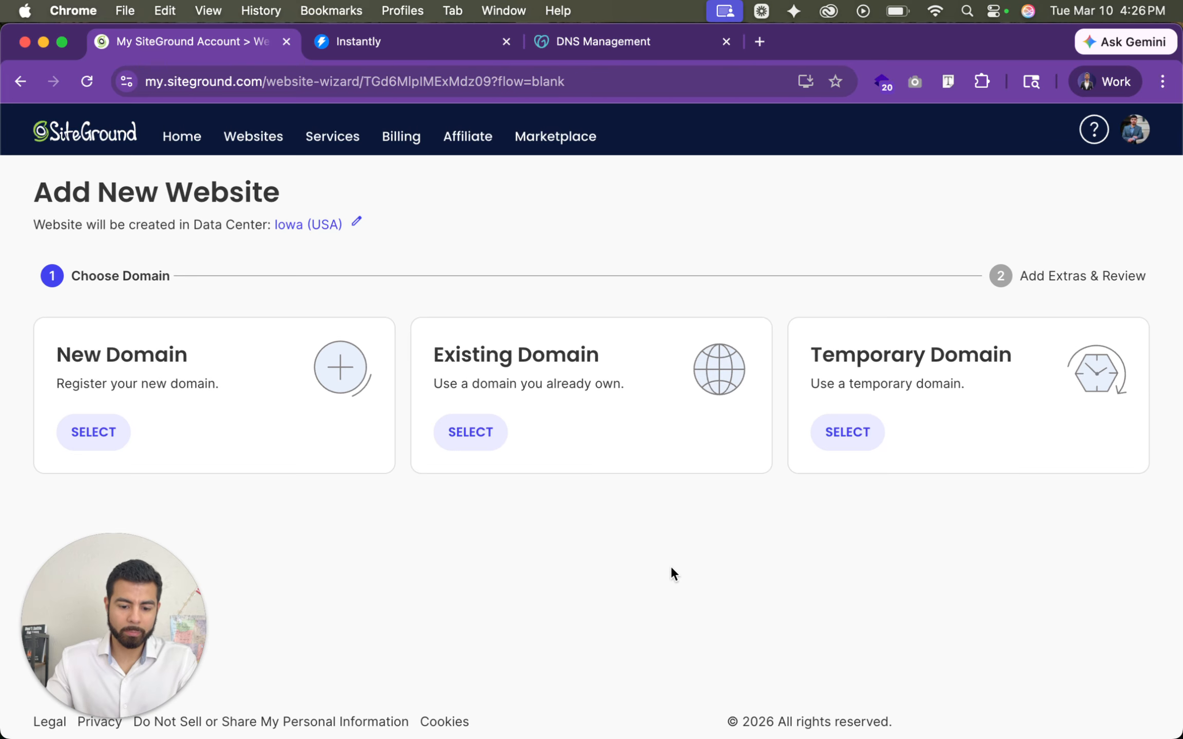
- Choose an existing domain for the new website and enter colab.precisewolf.com
left_click(478, 436)
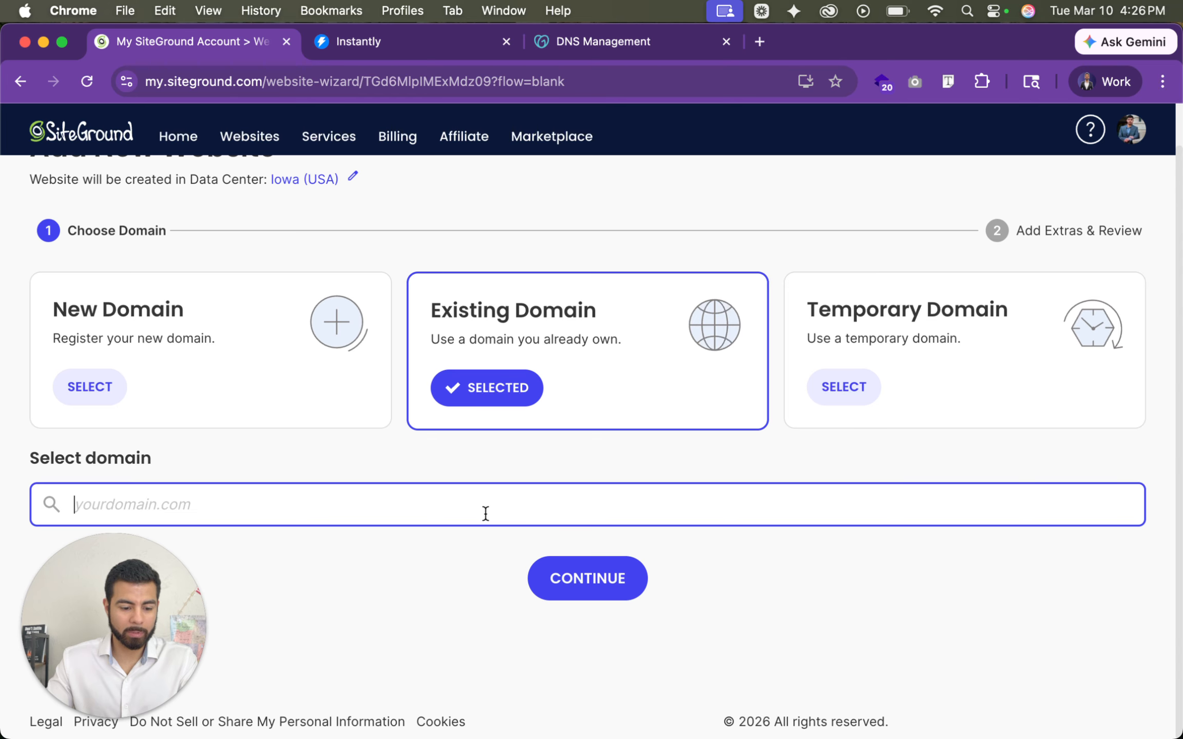
type("ted")
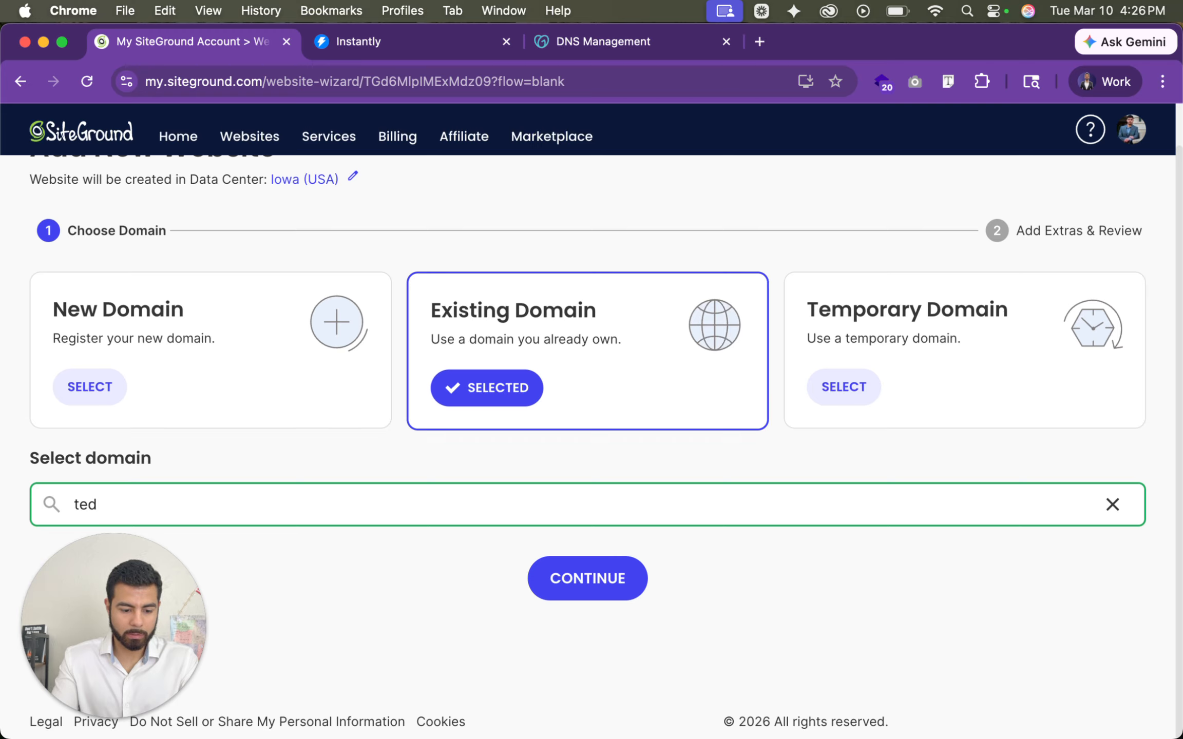
key("BackSpace")
key("BackSpace")
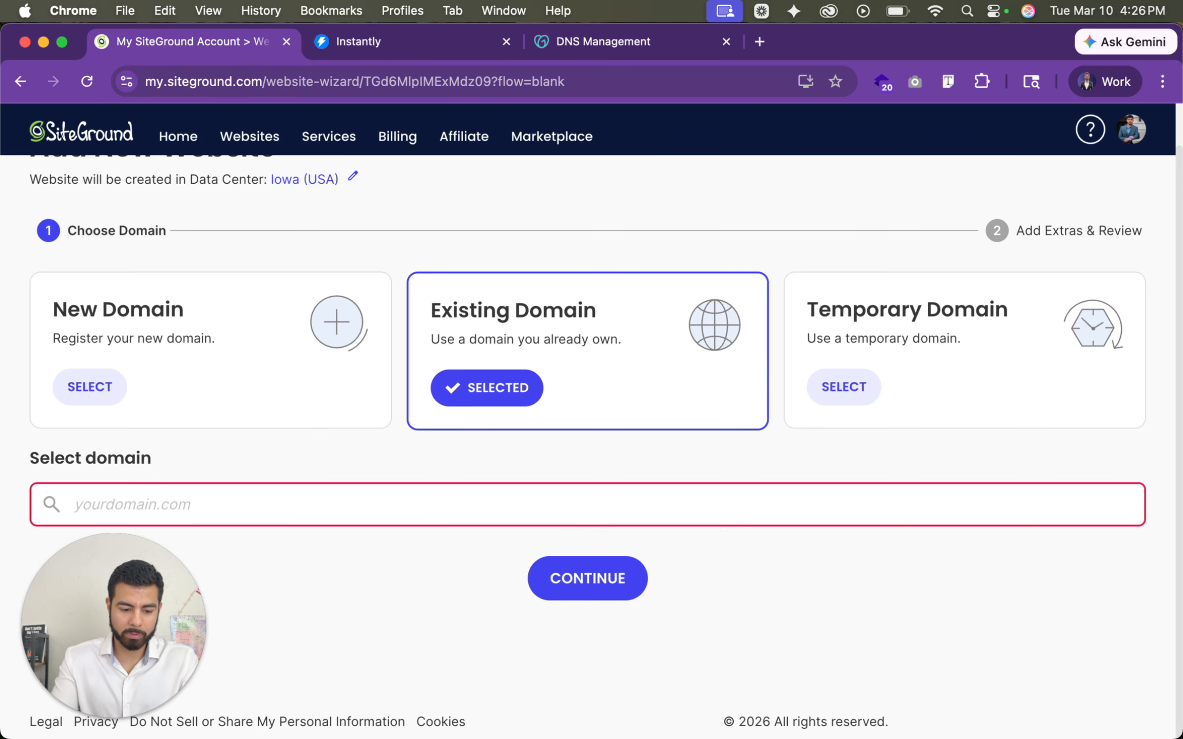
type("colab.pre")
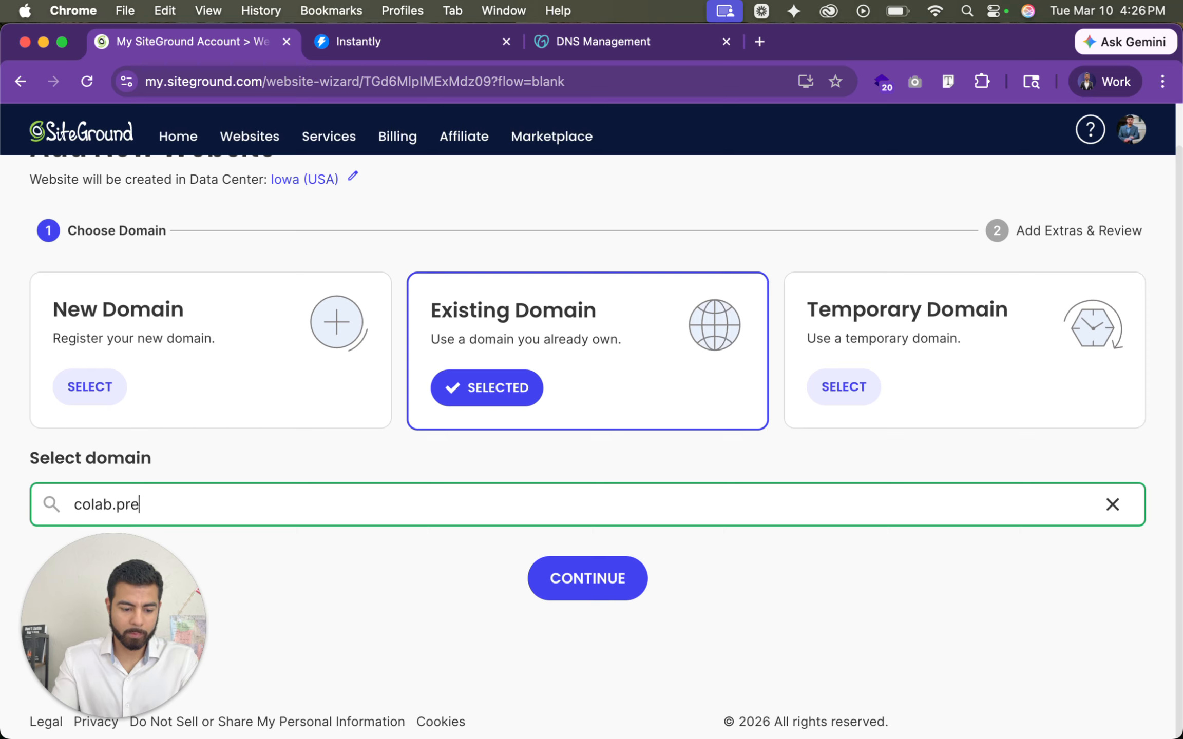
type("cisewolf.com")
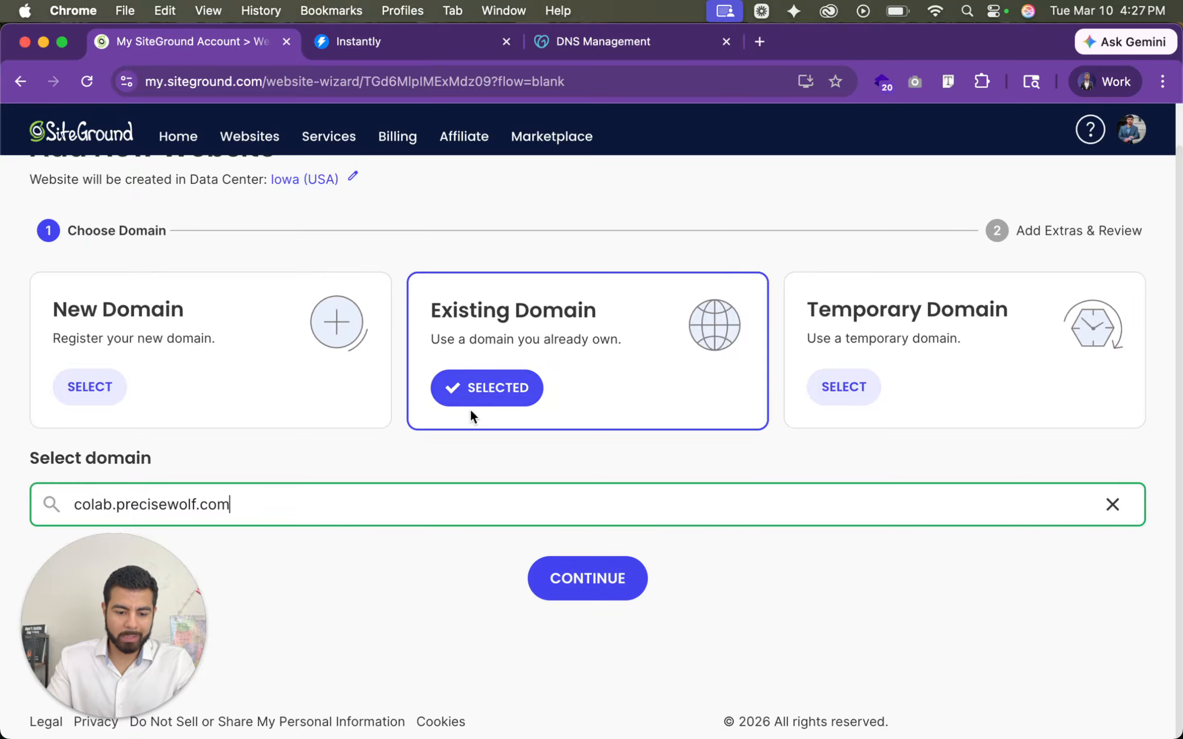
- Continue to the extras review and finish creating the website without adding any extras
left_click(598, 581)
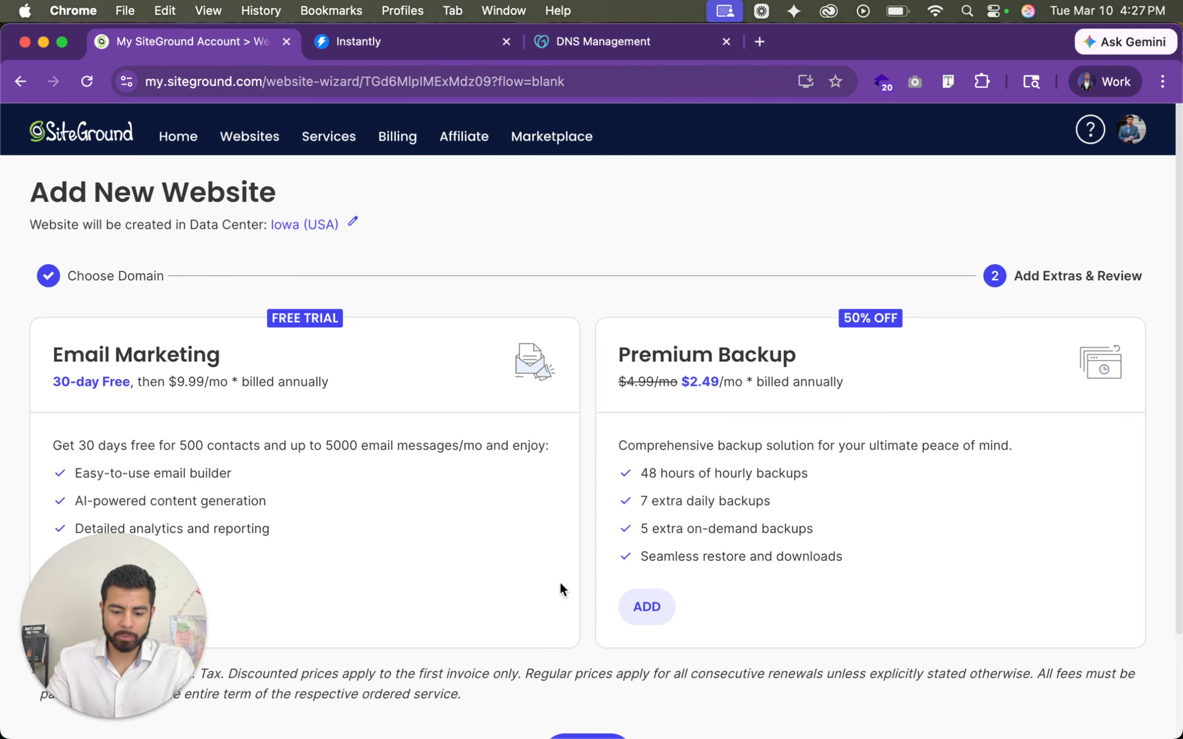
scroll(560, 584, "down", 3)
left_click(584, 636)
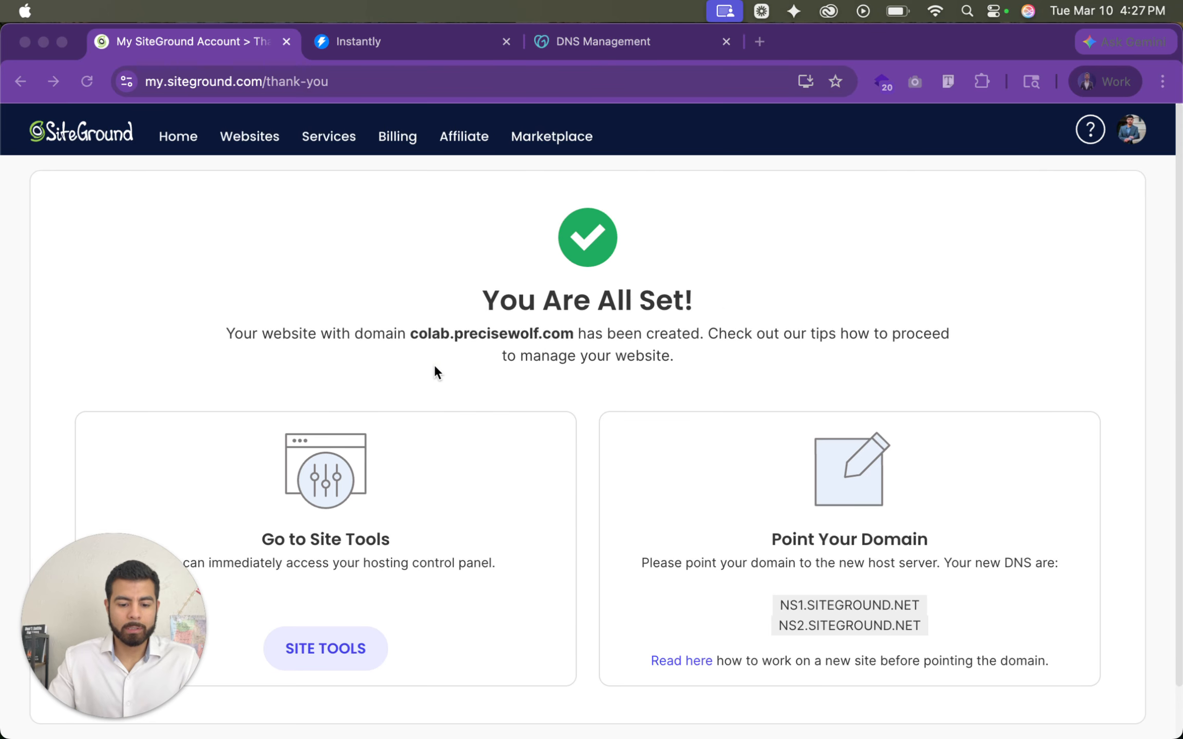
- Open Site Tools for the new website and copy its site IP address from the dashboard
left_click(487, 431)
scroll(552, 527, "down", 2)
left_click(353, 585)
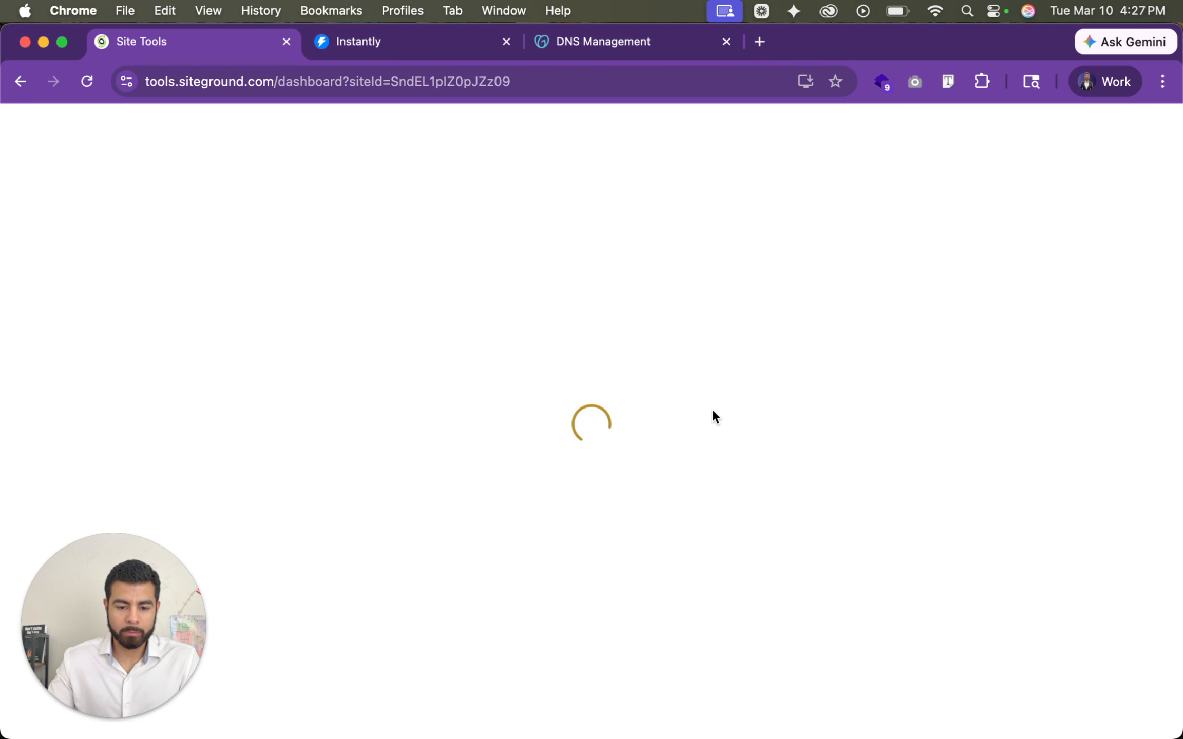
scroll(712, 409, "down", 10)
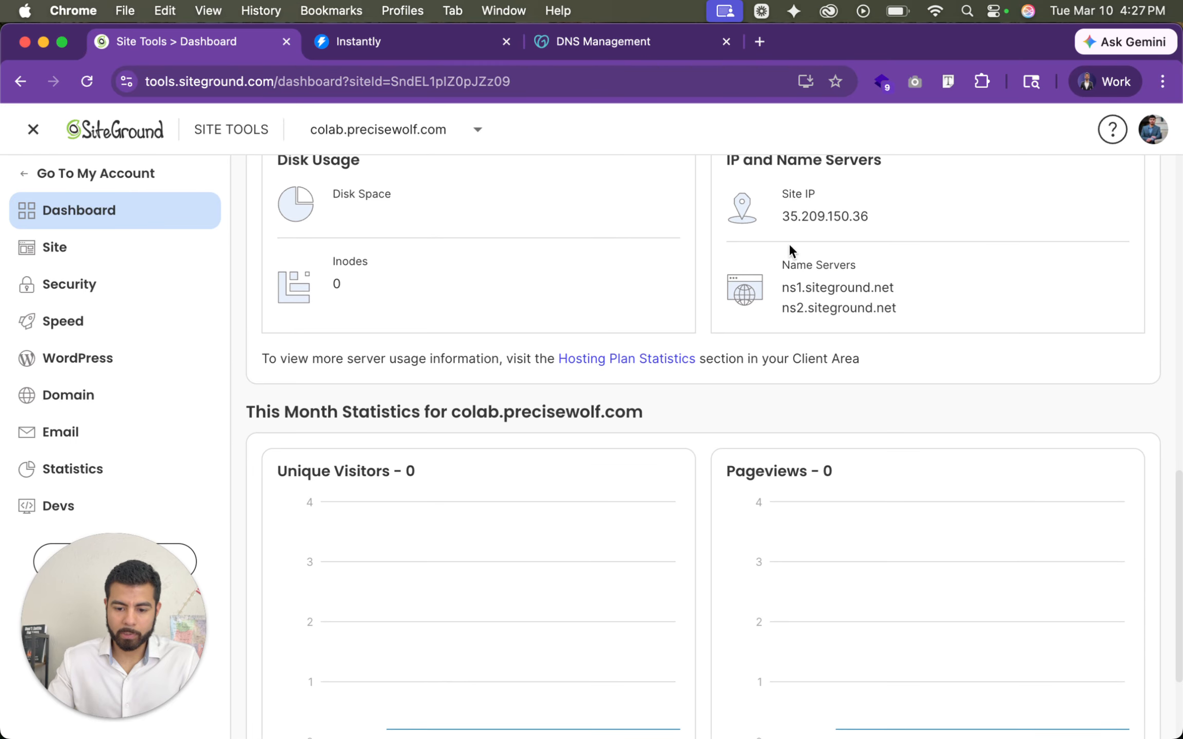
left_click_drag(781, 216, 881, 214)
key("super+c")
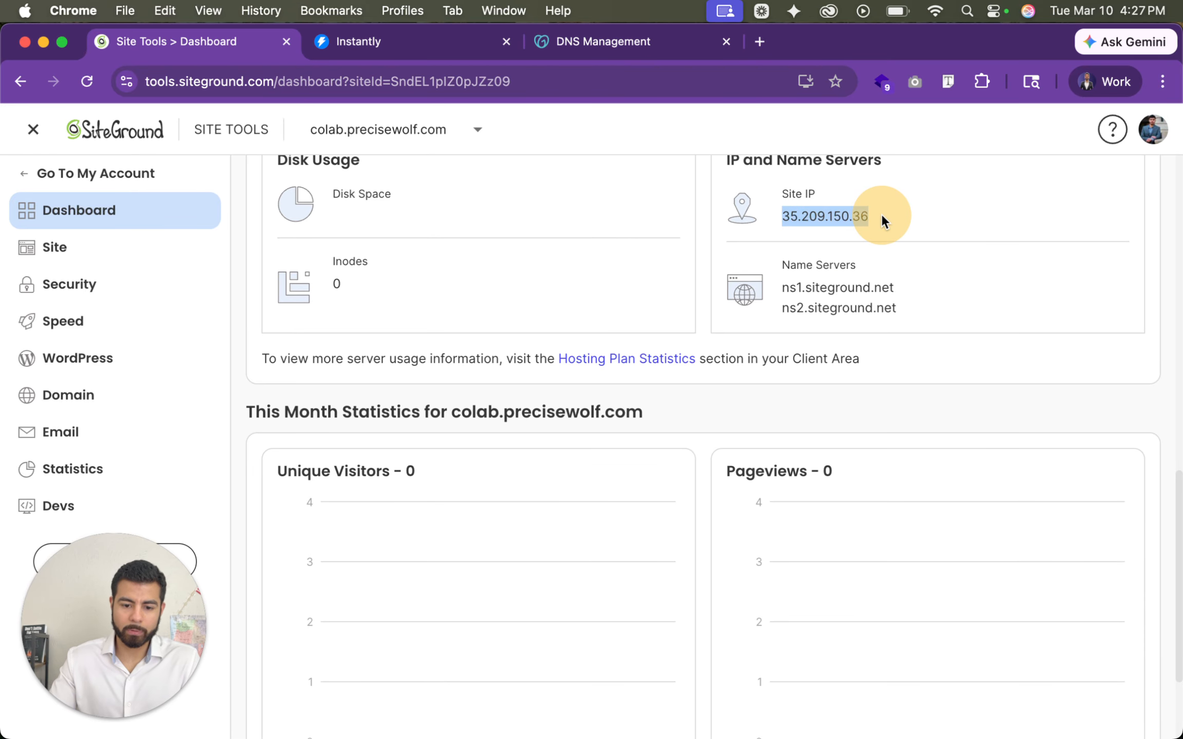
- Switch to GoDaddy's DNS management for precisewolf.com and fill in a new A record named colab with value 35.209.150.36
left_click(602, 43)
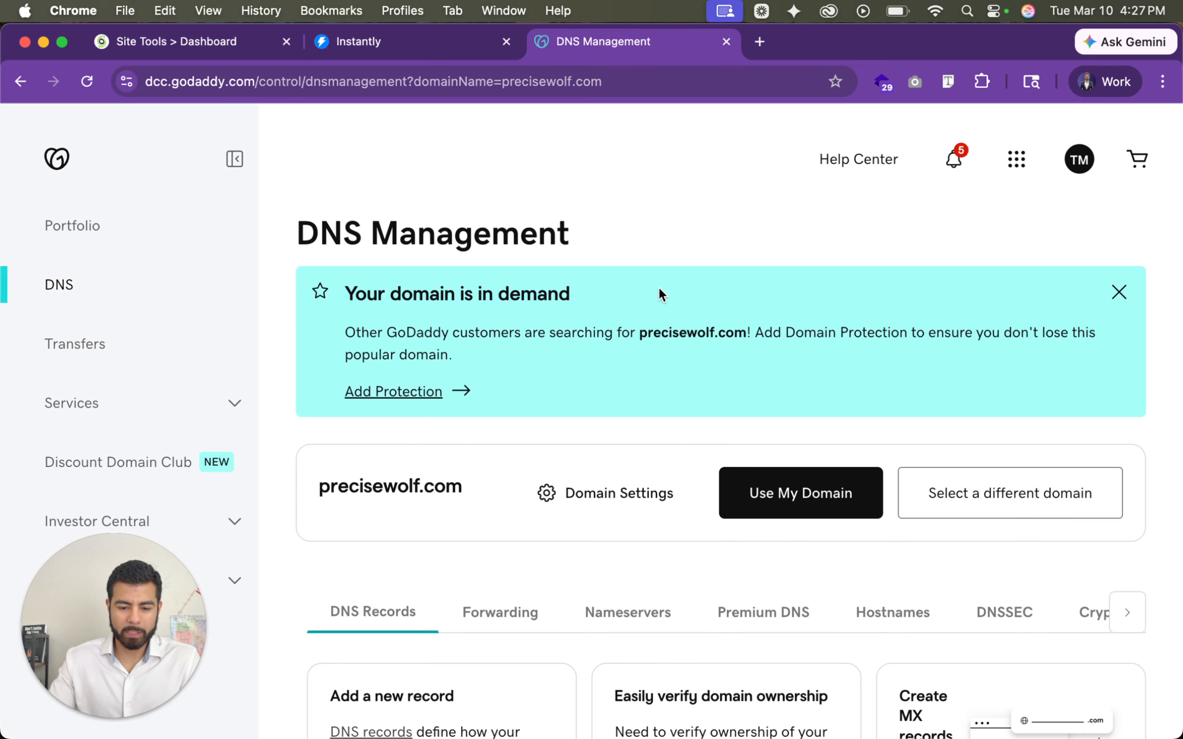
scroll(692, 348, "down", 8)
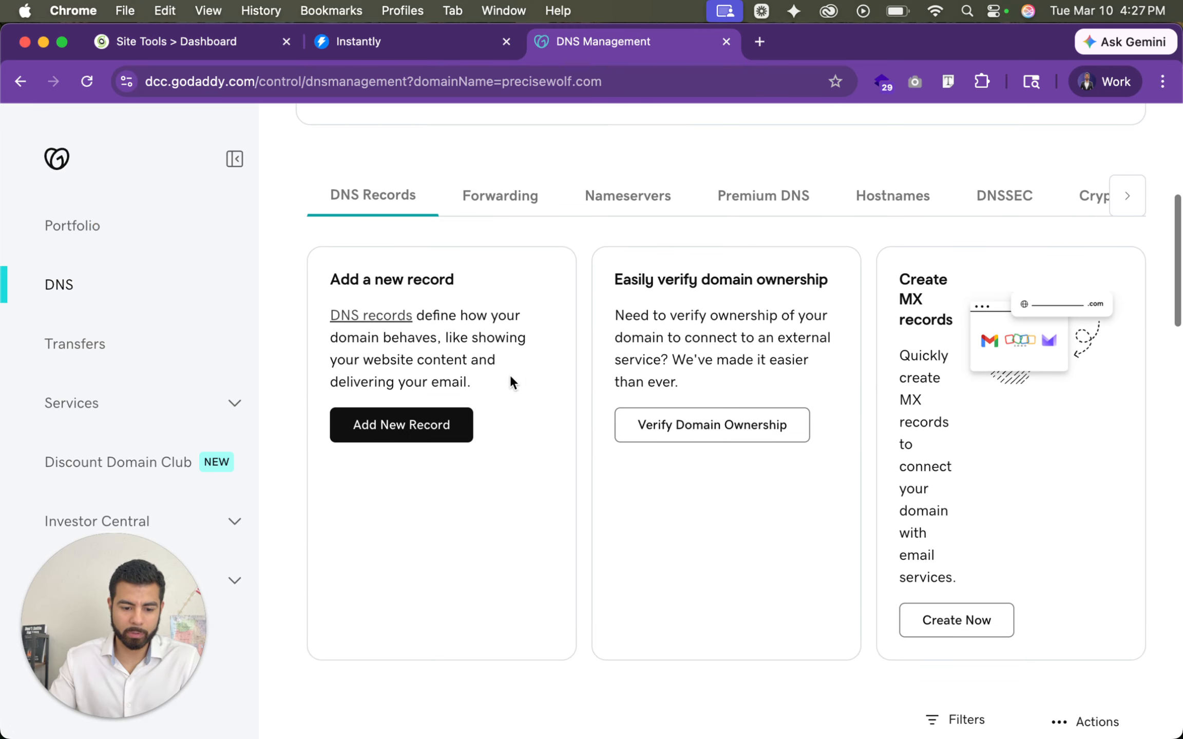
left_click(429, 424)
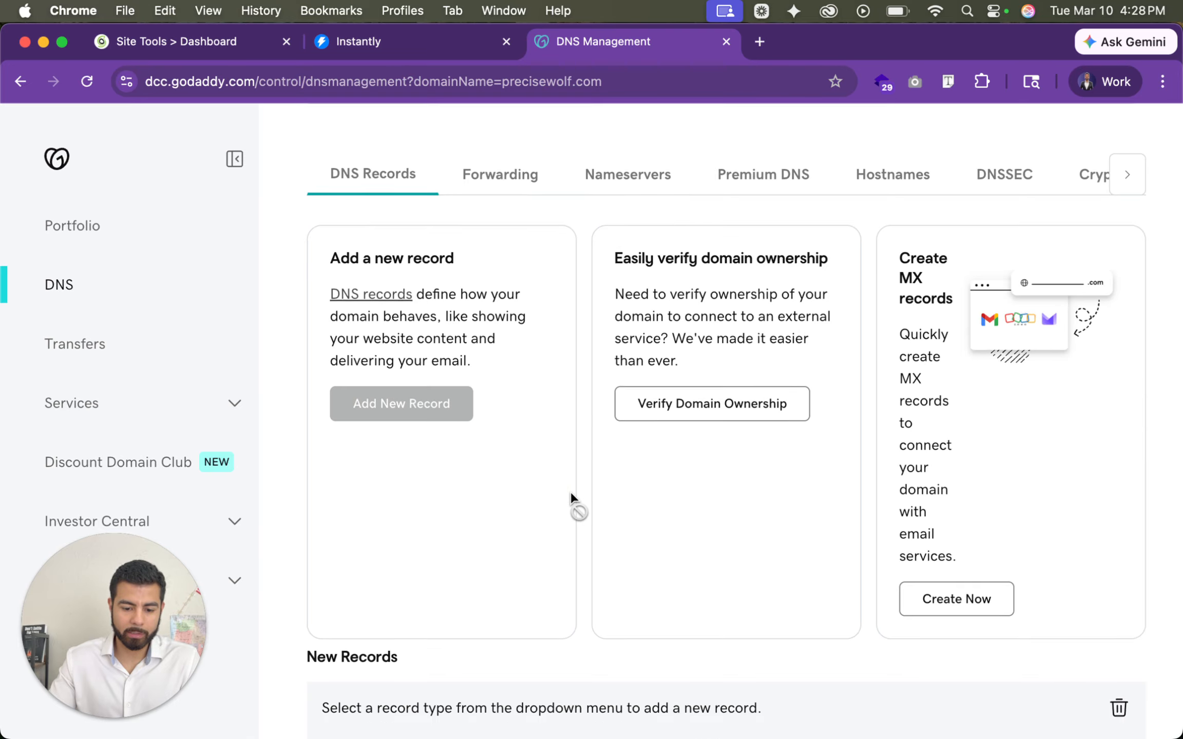
left_click(380, 411)
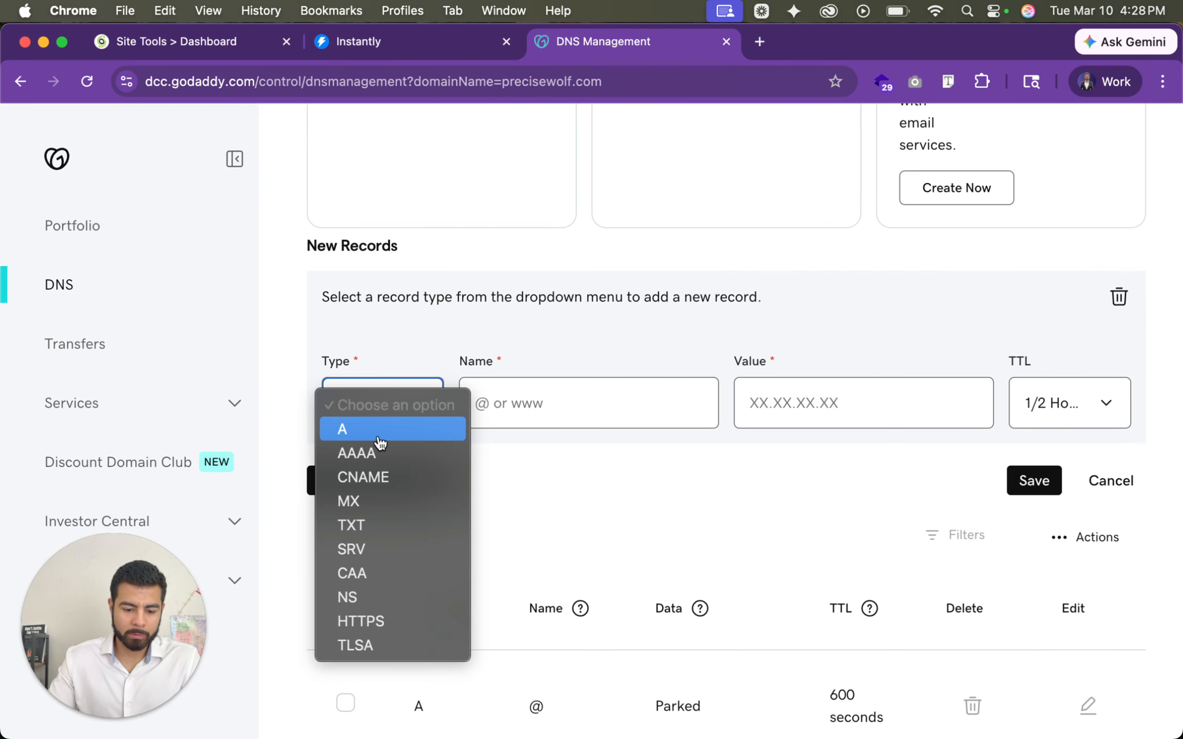
left_click(380, 436)
left_click(555, 422)
type("c")
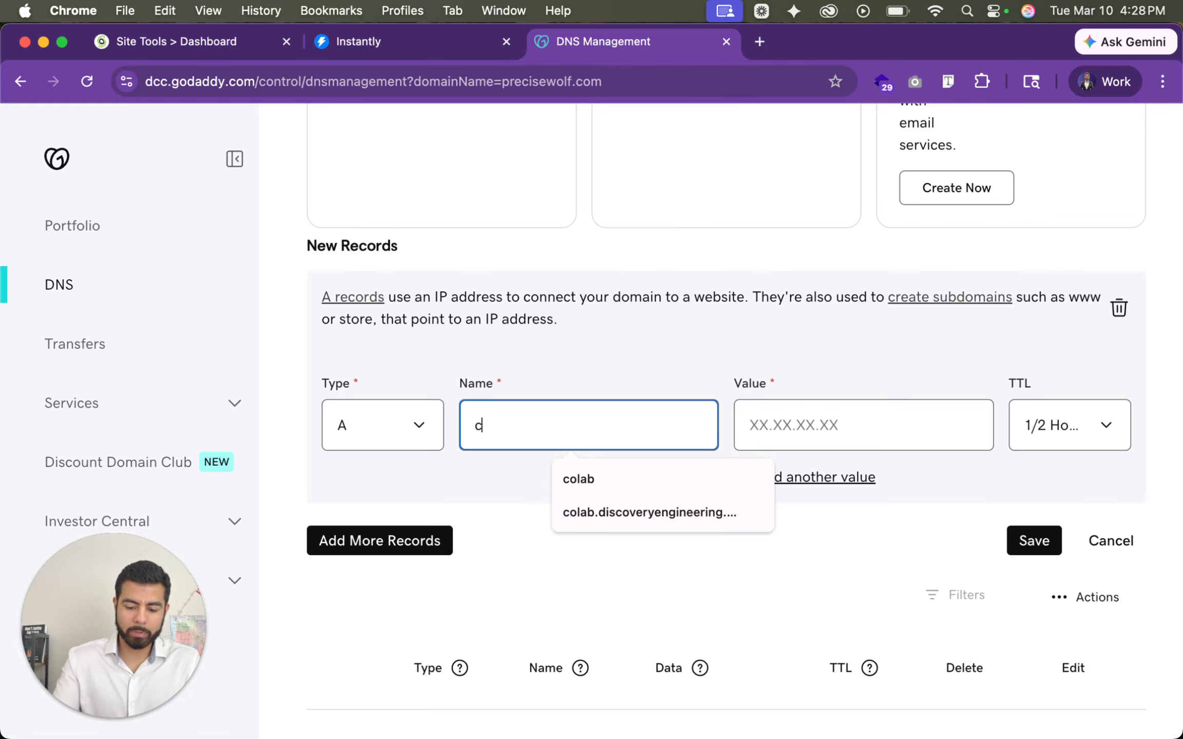
type("olab")
key("Tab")
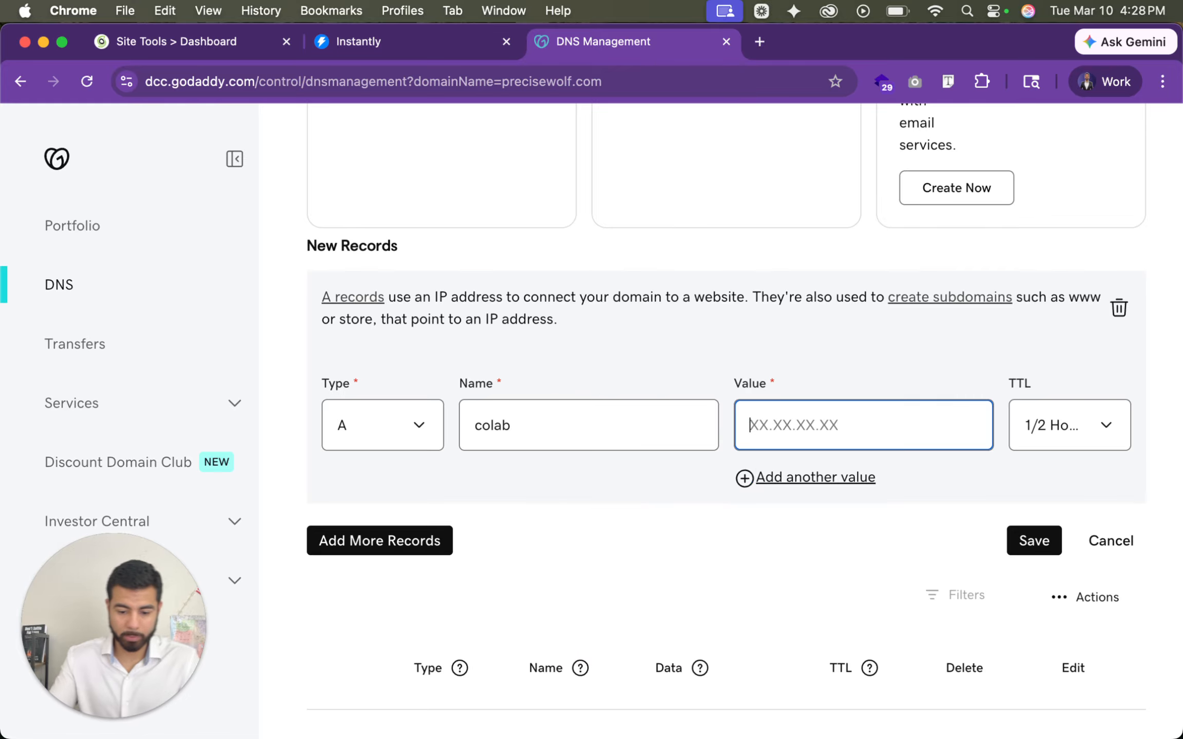
key("super+v")
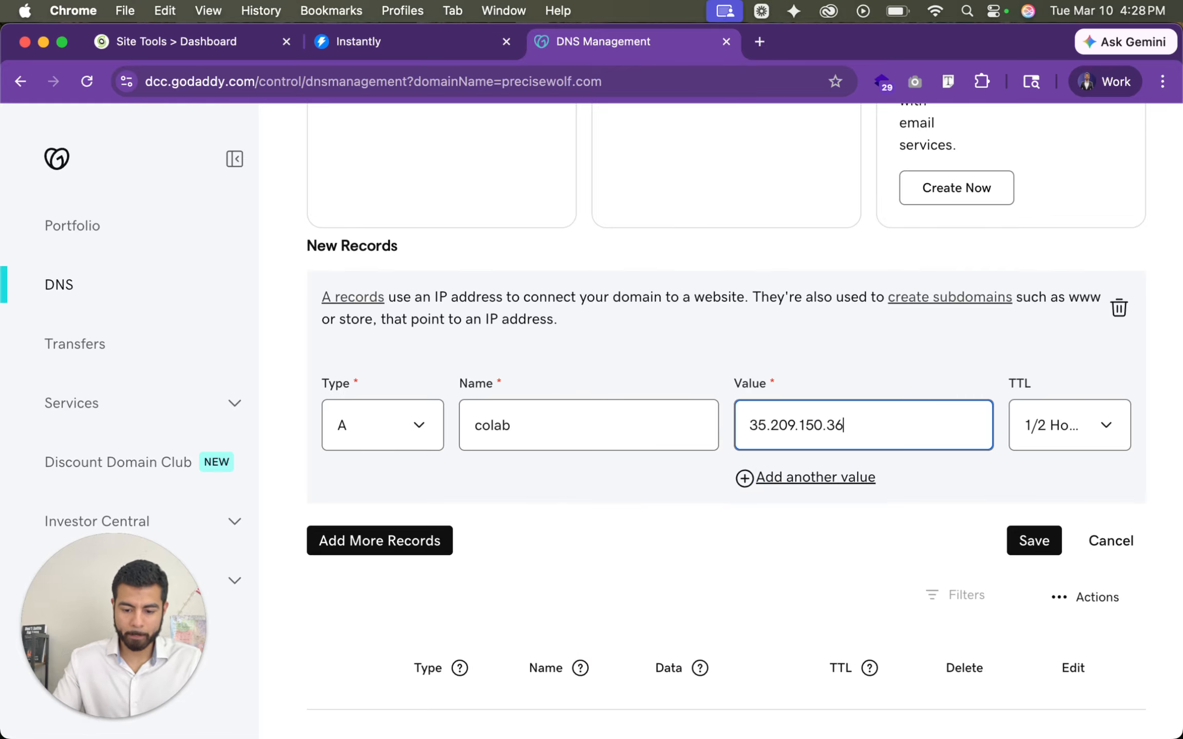
- Add three blank TXT record entries below the colab A record
left_click(402, 534)
scroll(494, 538, "down", 6)
left_click(372, 346)
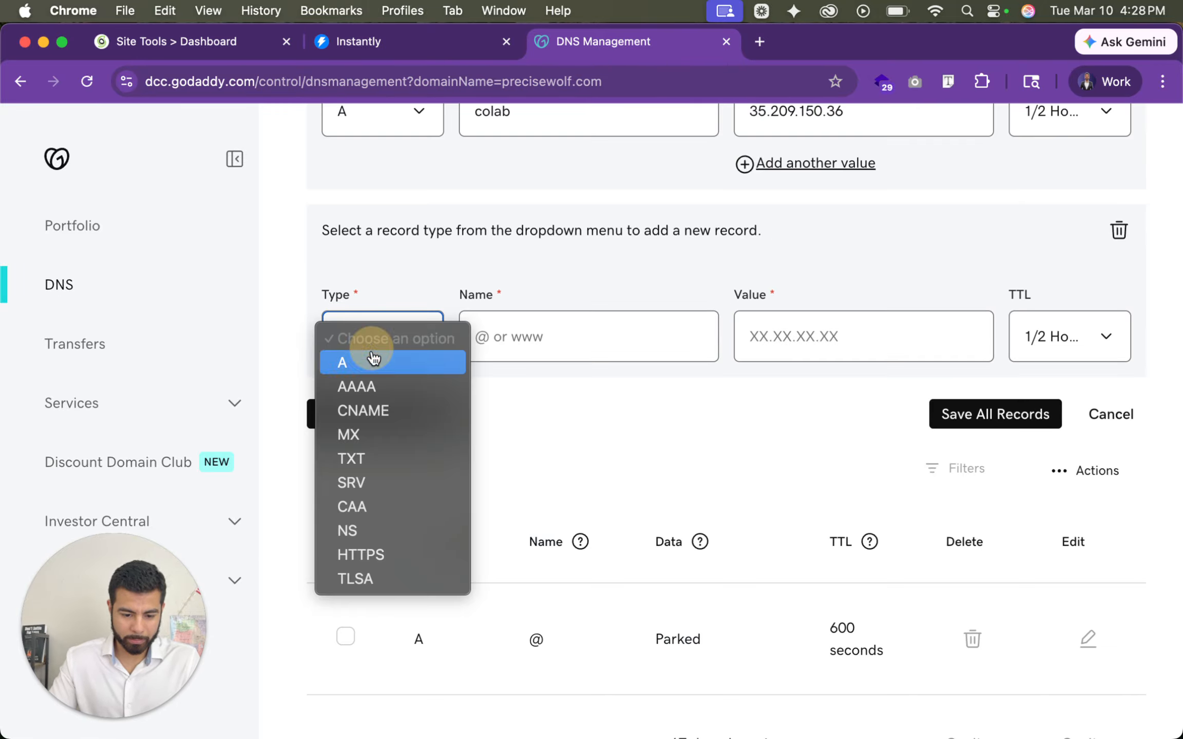
left_click(387, 460)
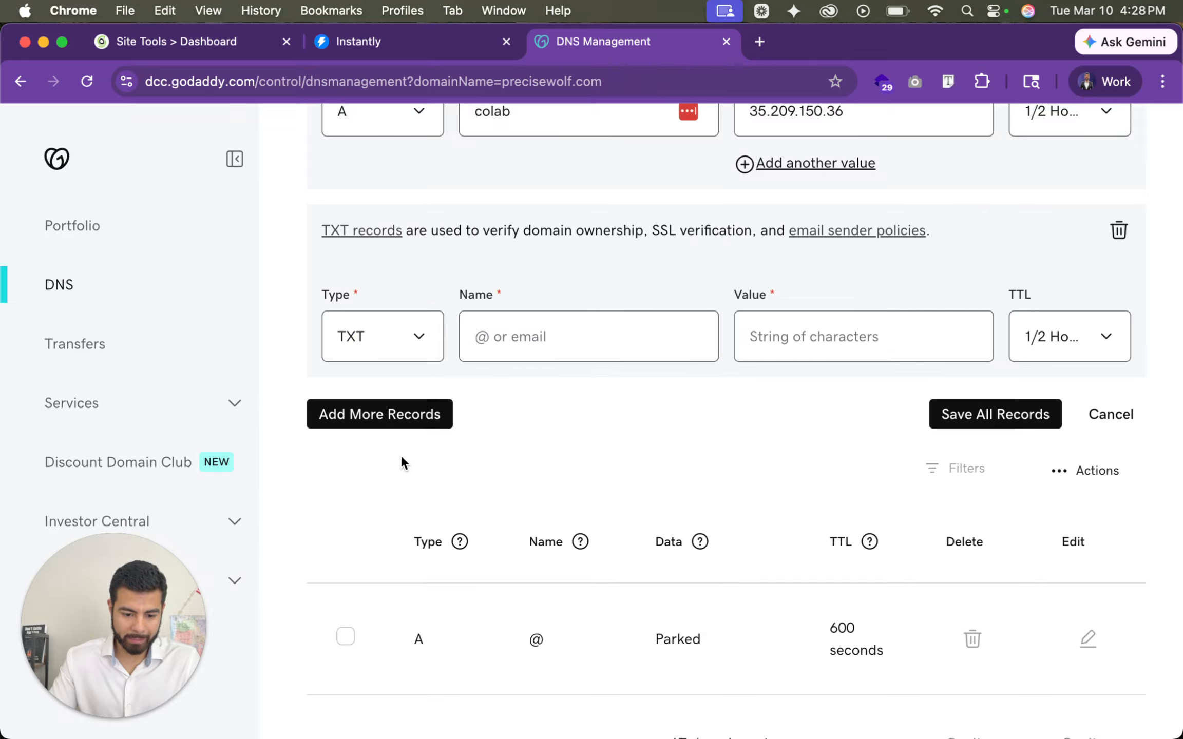
left_click(412, 421)
left_click(390, 526)
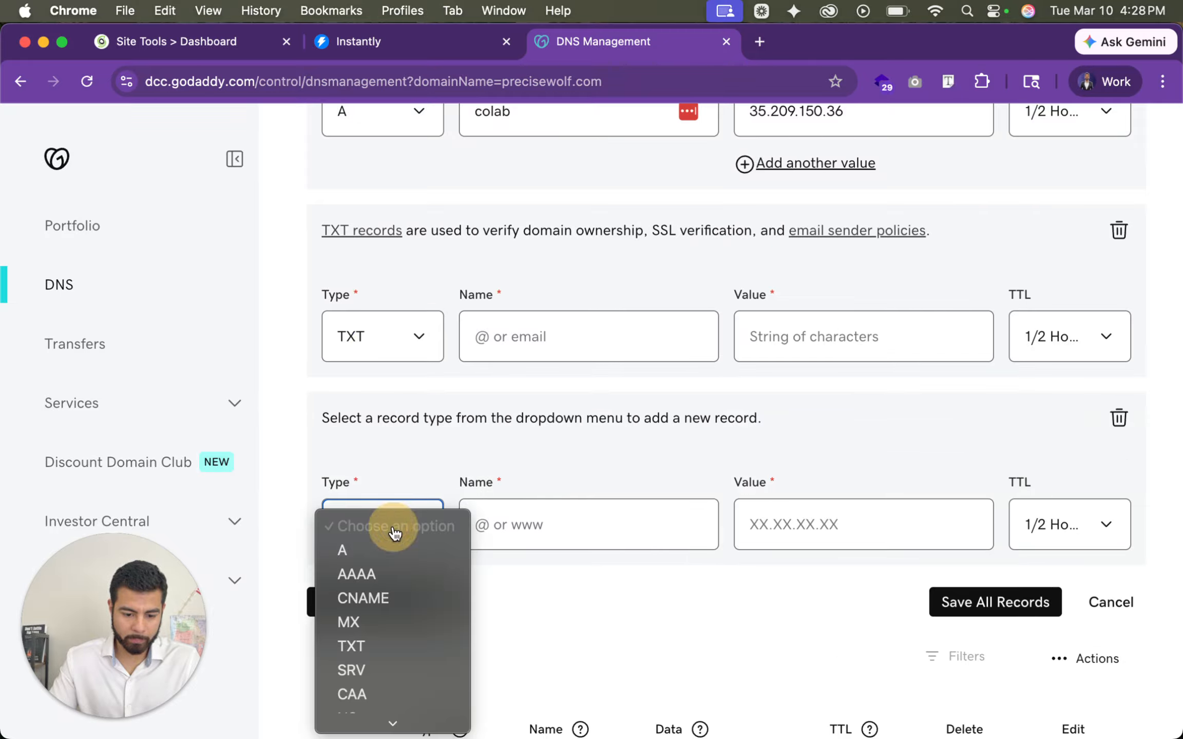
left_click(374, 642)
left_click(398, 602)
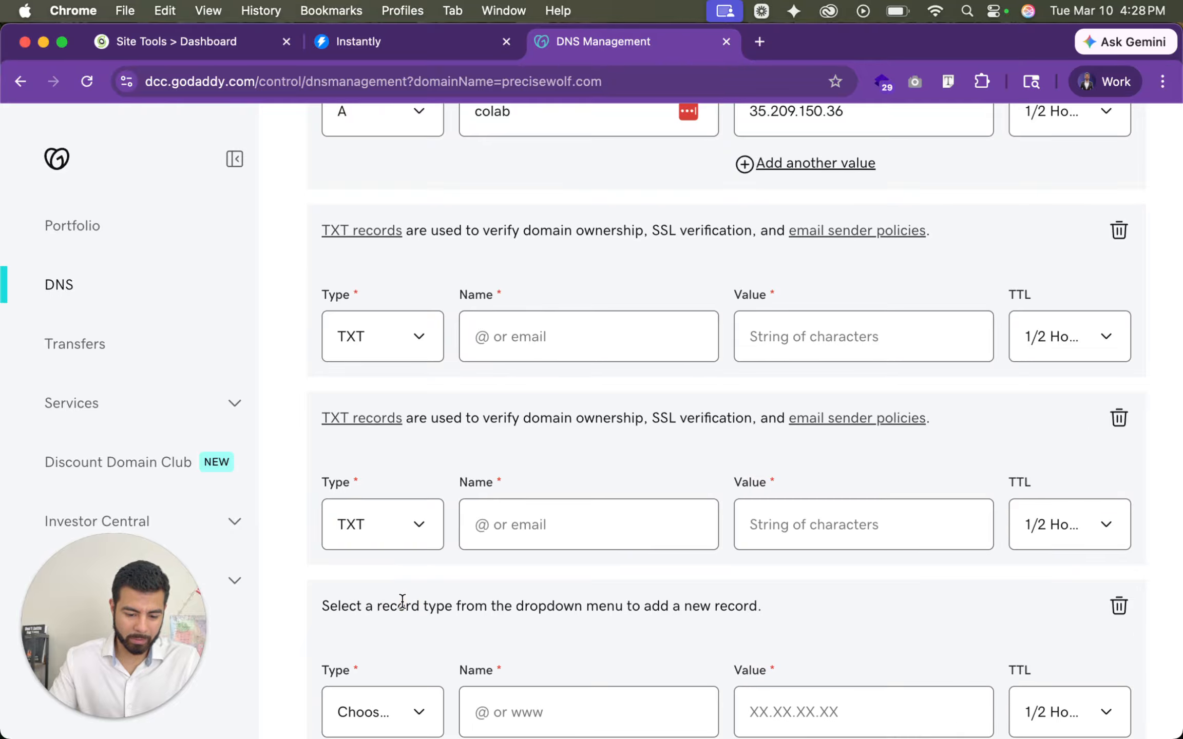
scroll(402, 601, "down", 3)
left_click(401, 561)
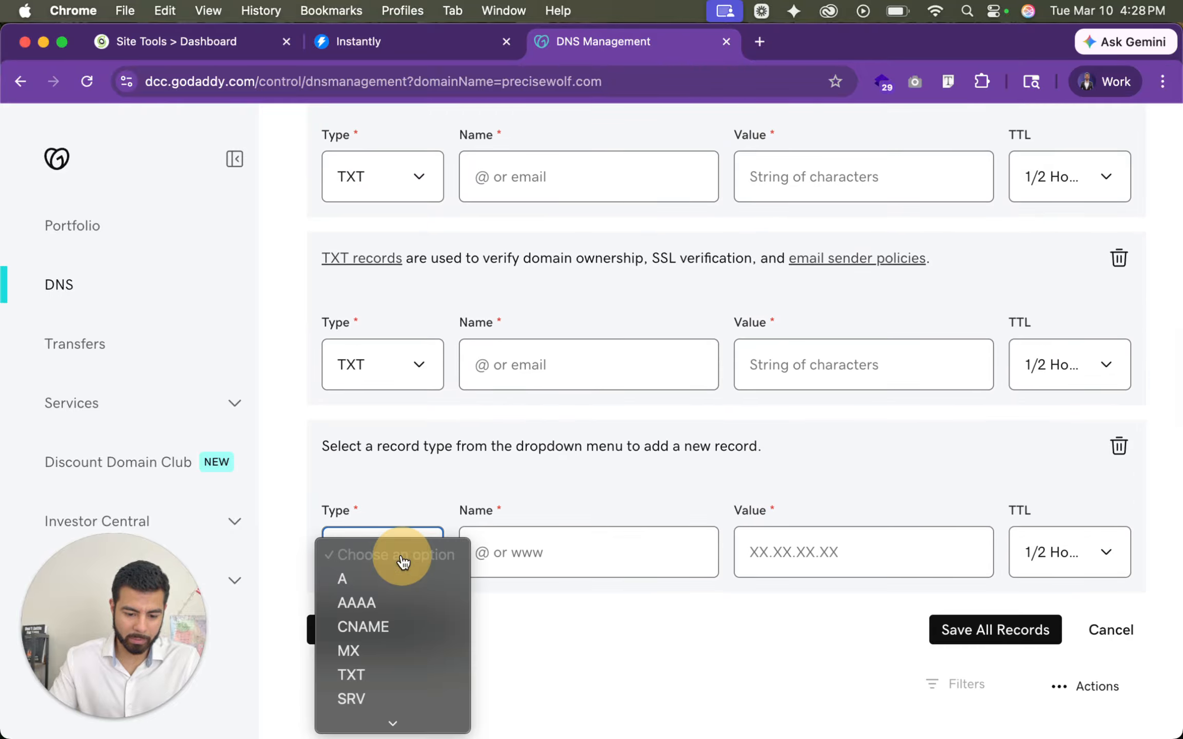
left_click(389, 672)
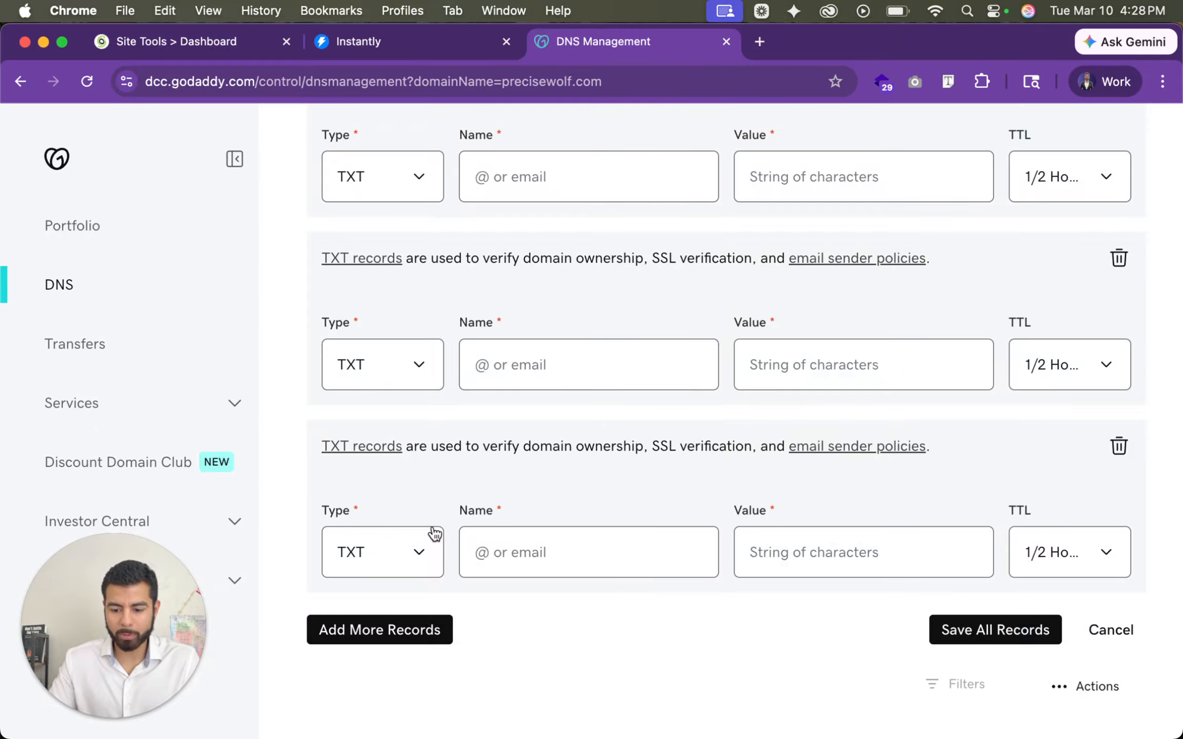
- Add one more blank record entry below the TXT records and set its type to MX
scroll(432, 531, "down", 3)
left_click(401, 480)
scroll(395, 478, "down", 2)
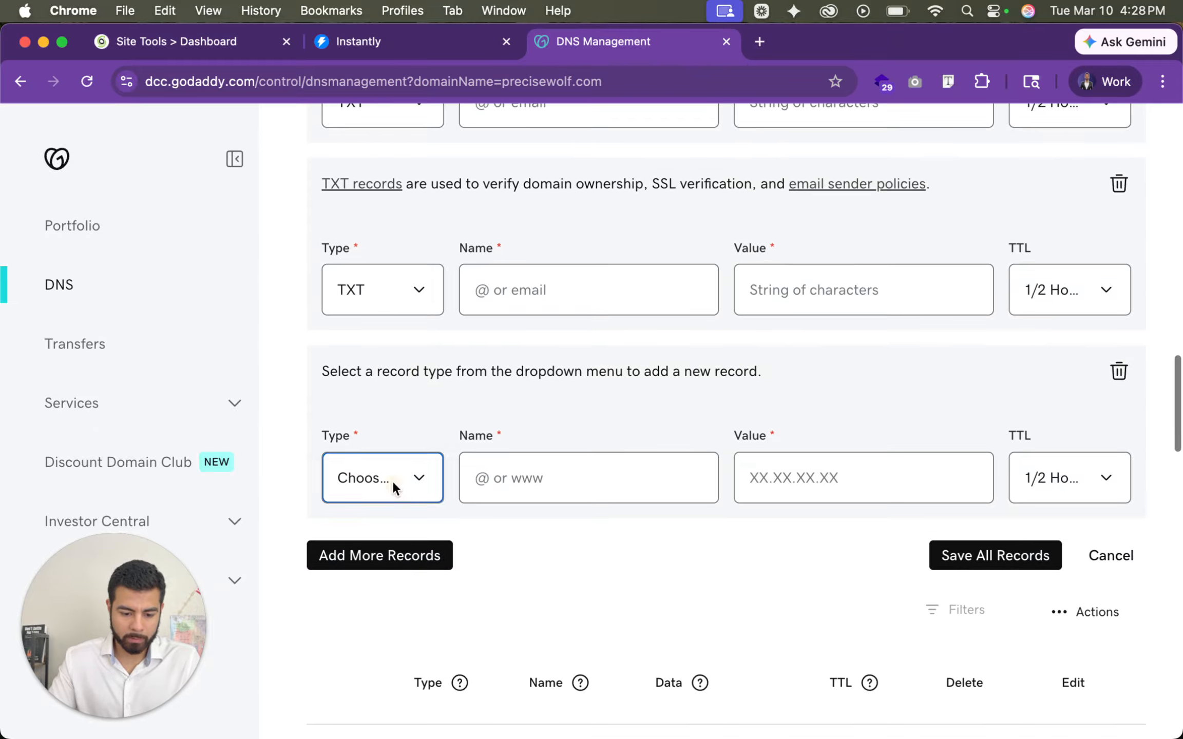
left_click(393, 482)
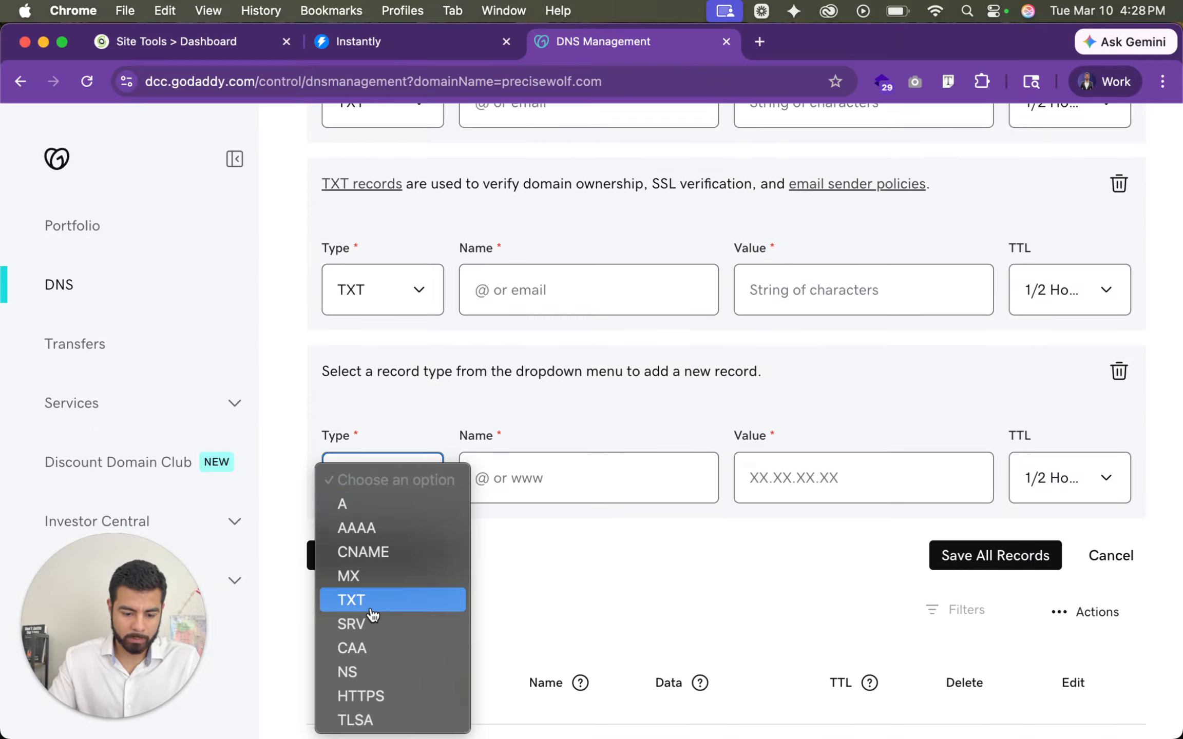
left_click(382, 576)
- Enter colab as the name of the first new TXT record
scroll(660, 490, "up", 6)
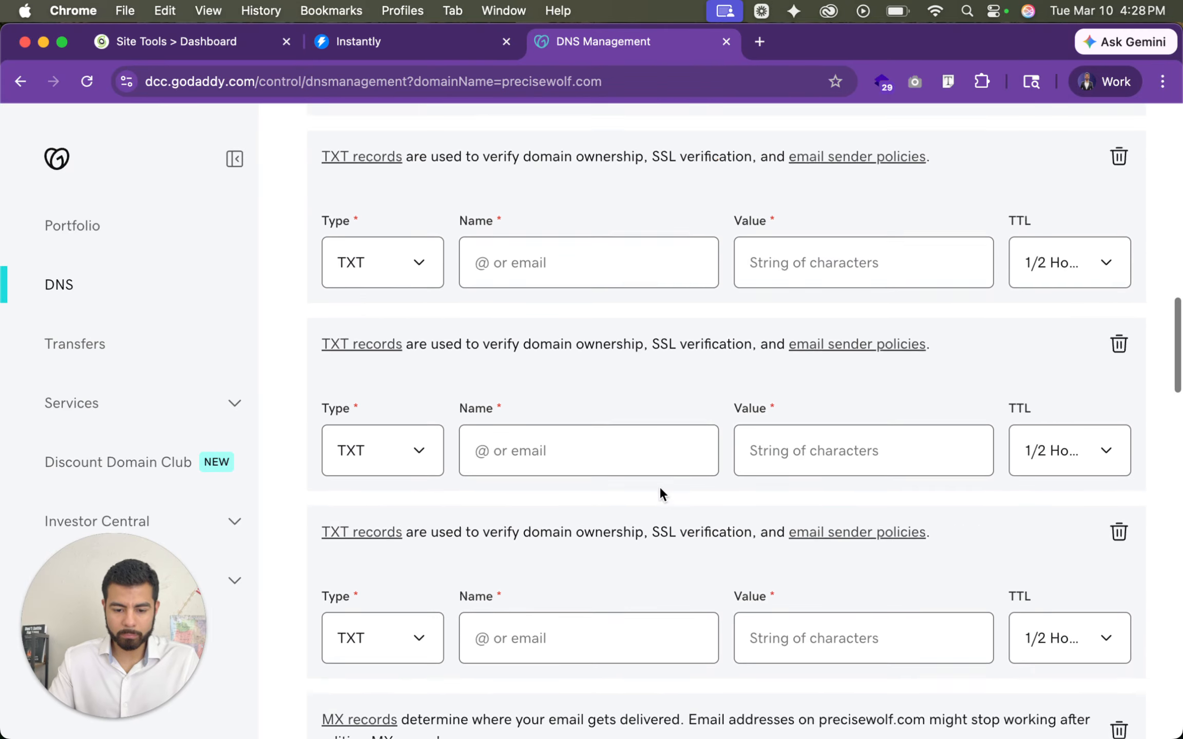
scroll(658, 486, "up", 2)
scroll(658, 486, "down", 1)
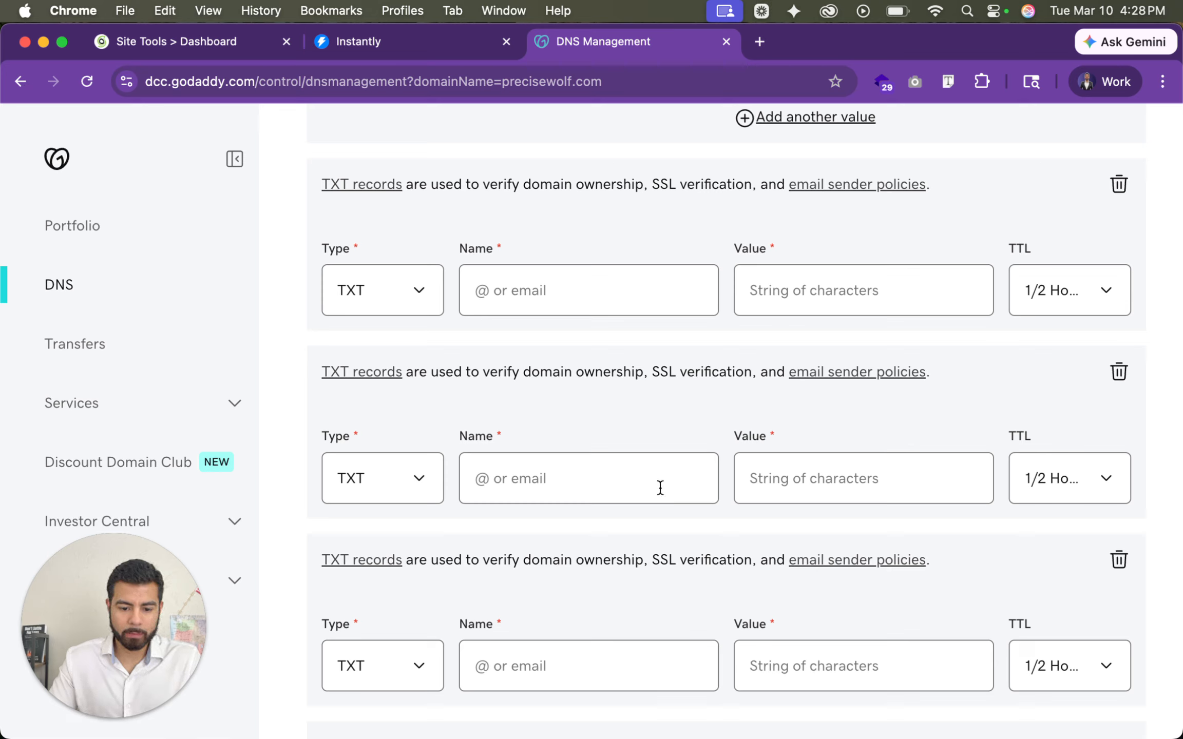
left_click(616, 293)
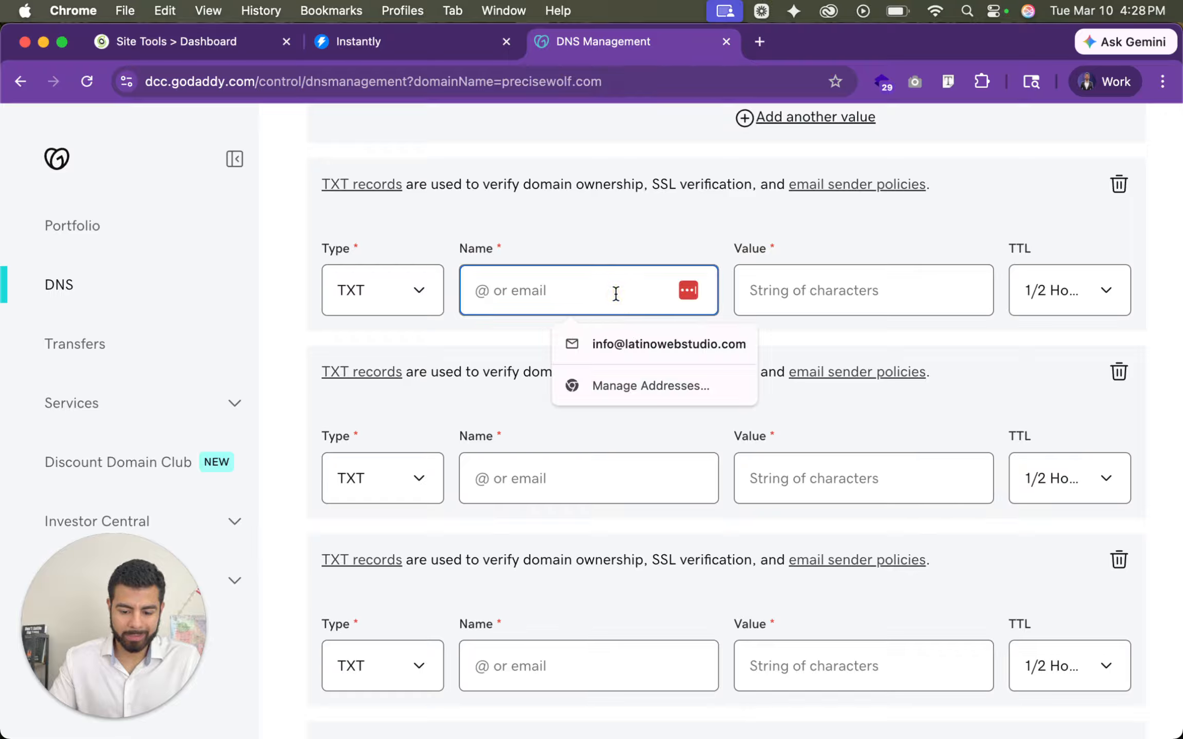
type("colab")
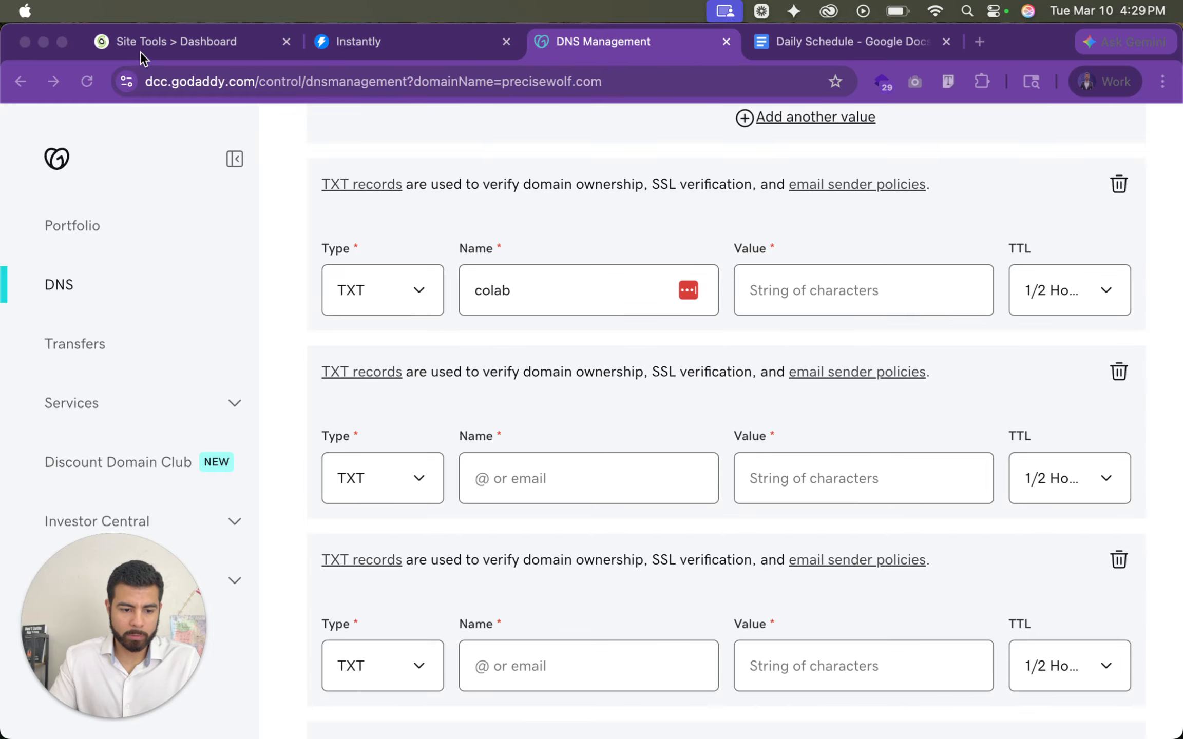
- Switch to SiteGround Site Tools and create an email account on colab.precisewolf.com, entering its account name and password
left_click(144, 46)
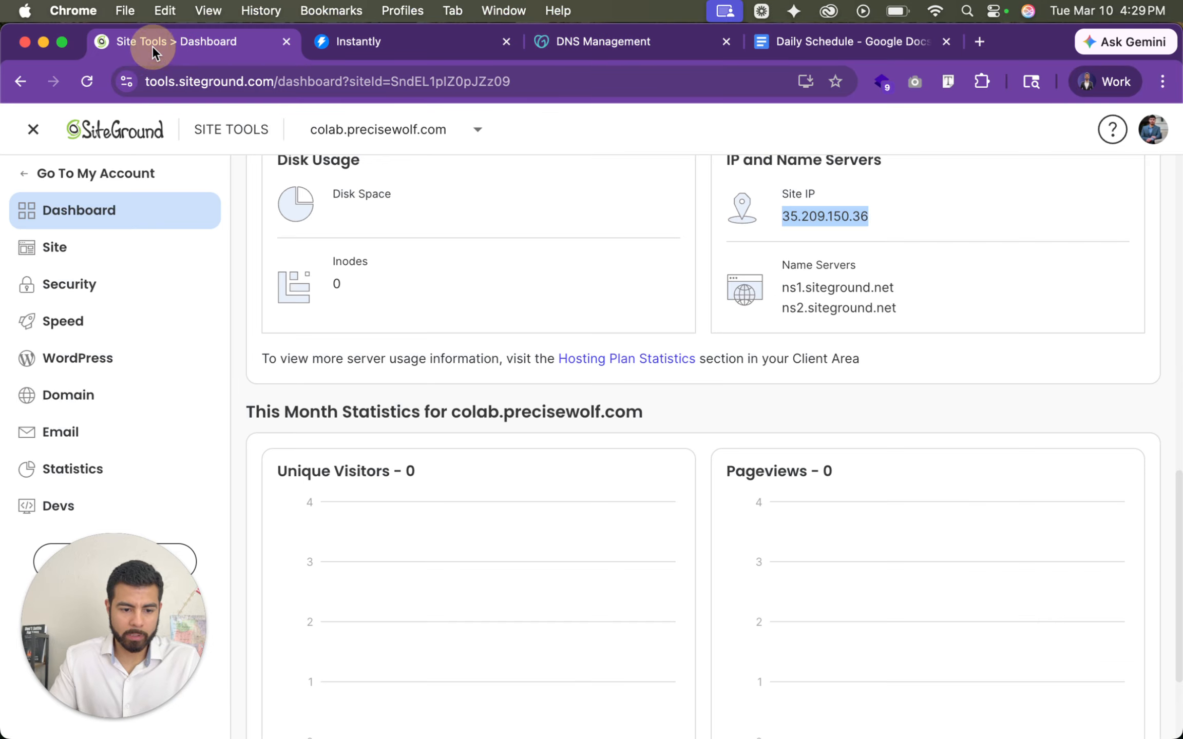
left_click(111, 442)
left_click(126, 471)
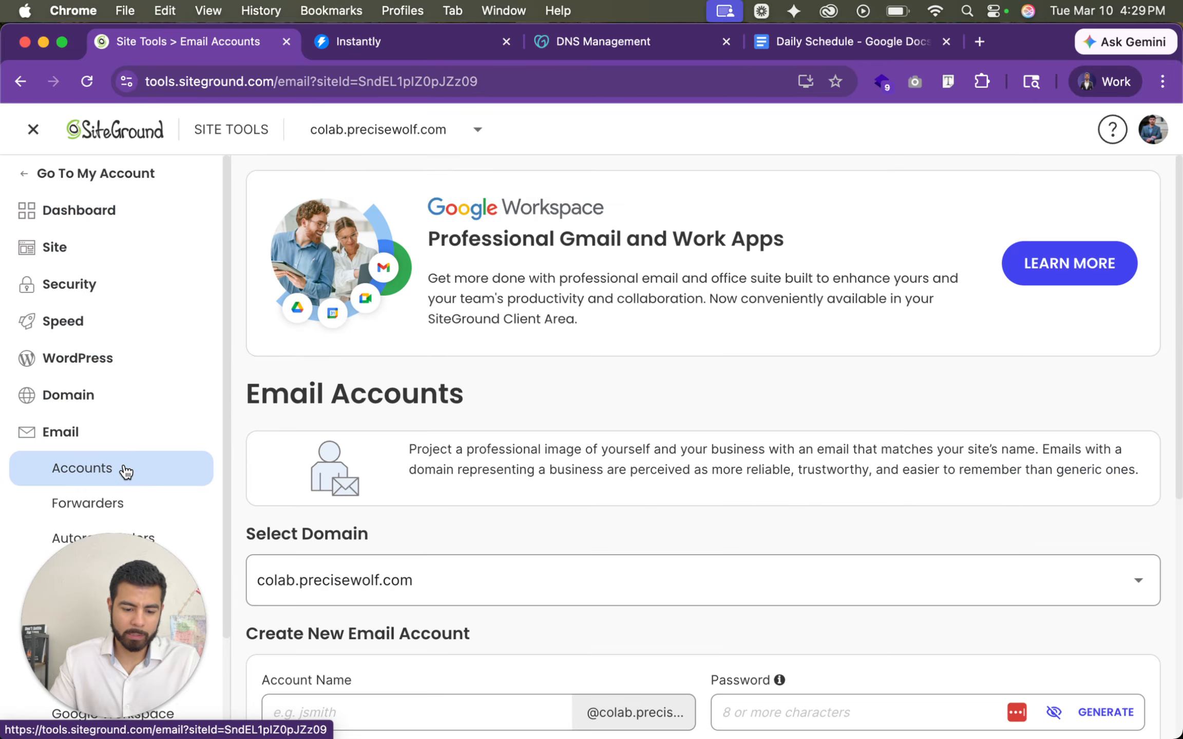
scroll(538, 457, "down", 7)
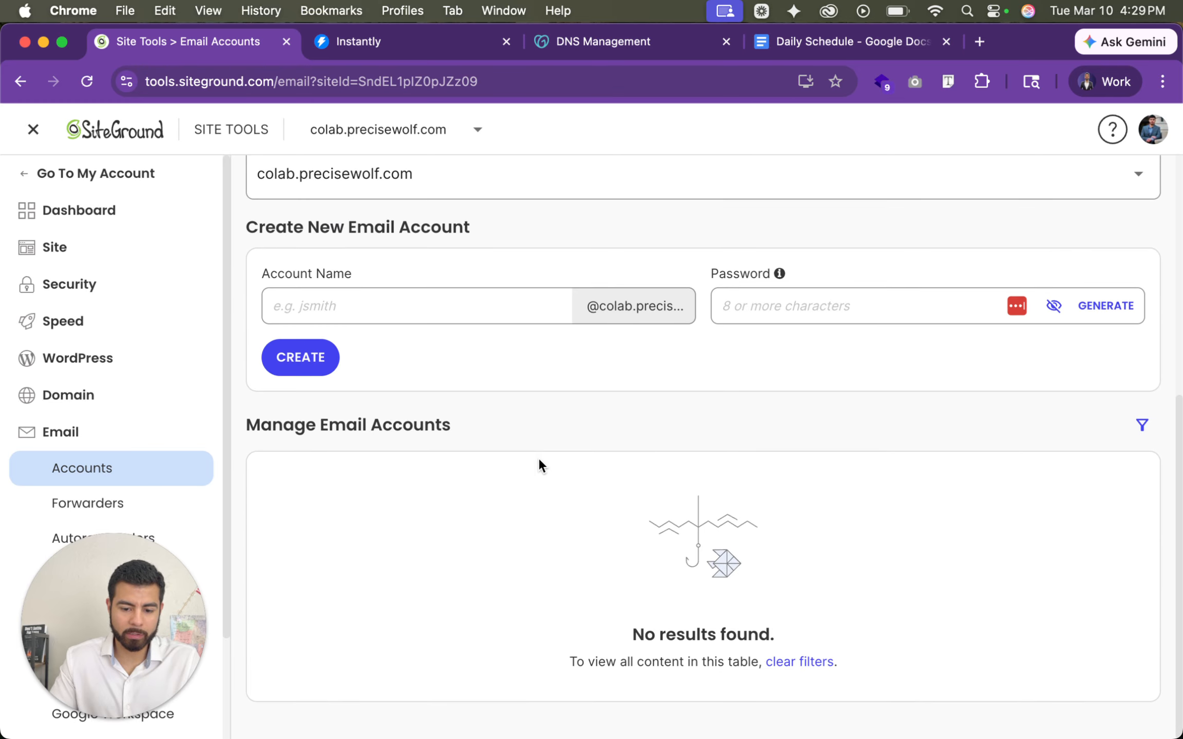
left_click(414, 305)
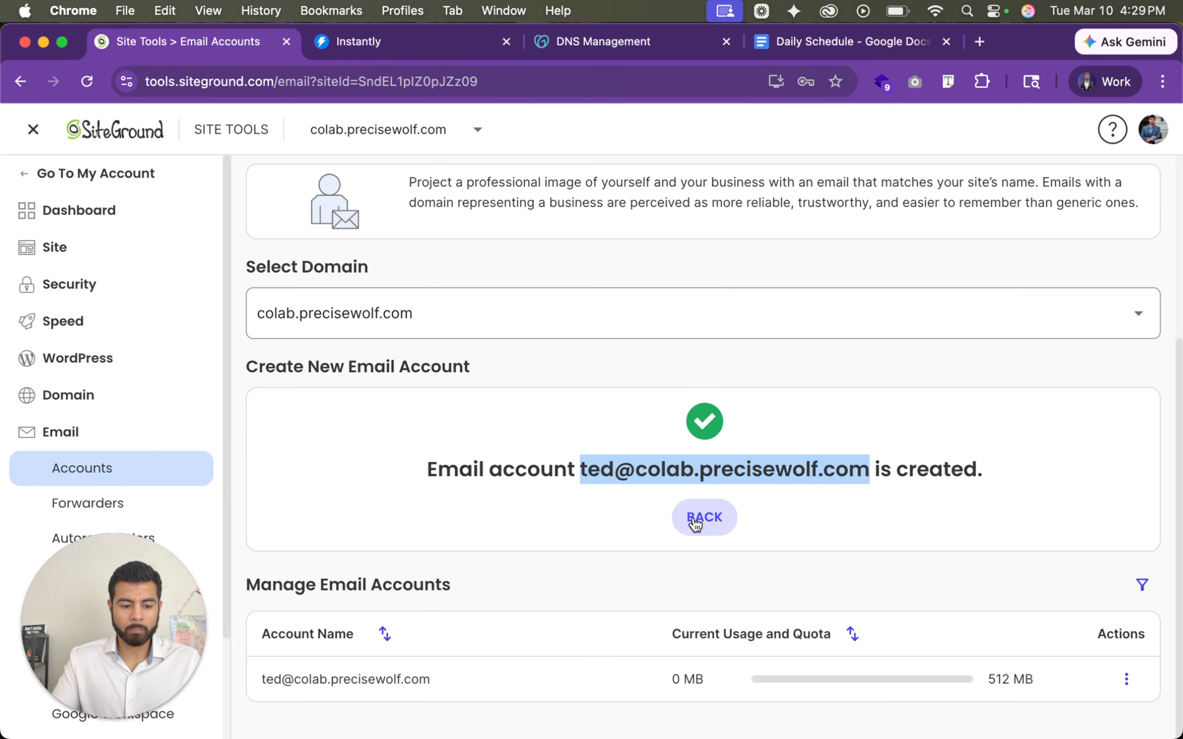
- Open the new email account's mail configuration and display its manual settings
left_click(1125, 679)
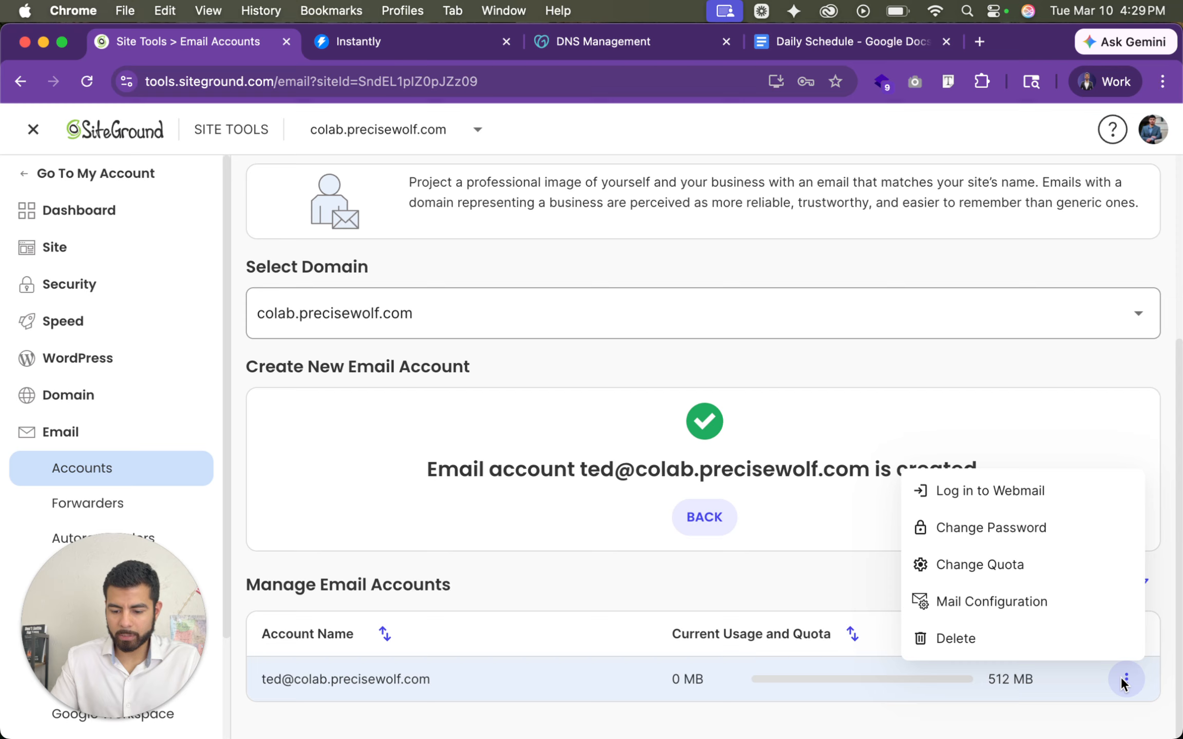
left_click(997, 601)
left_click(664, 354)
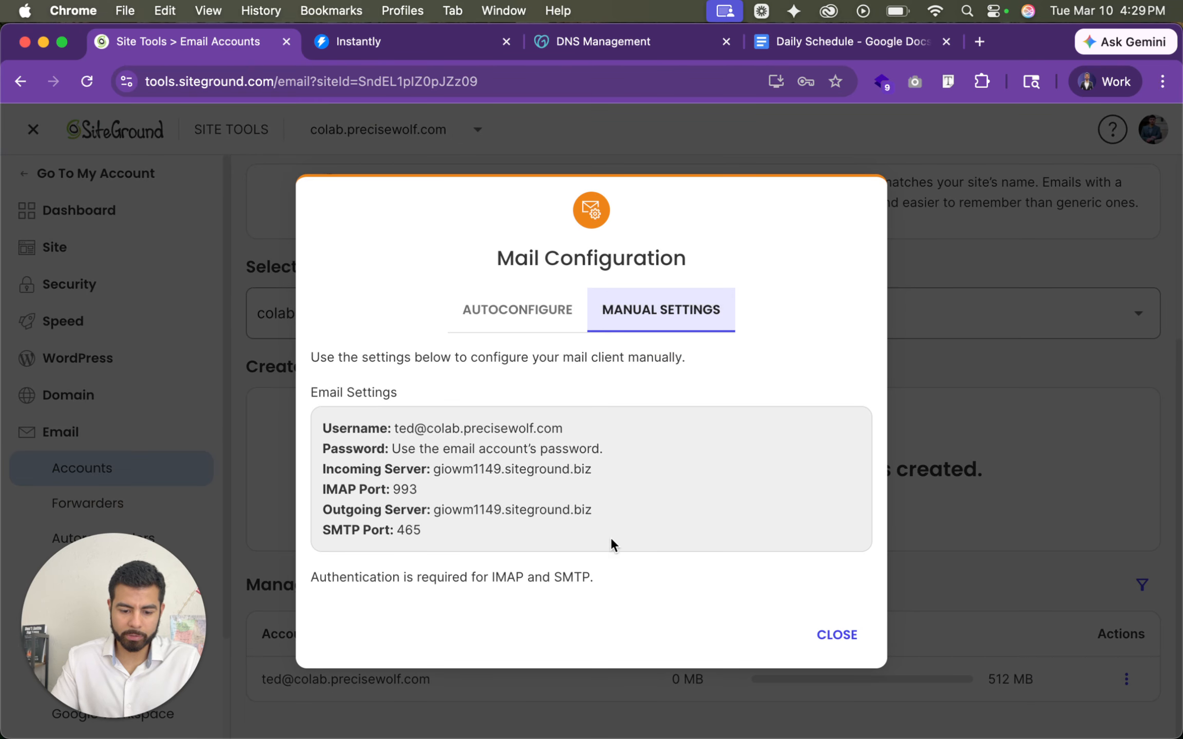
- Close the mail configuration and copy the recommended SPF record from the email authentication settings for colab.precisewolf.com
left_click_drag(434, 511, 592, 512)
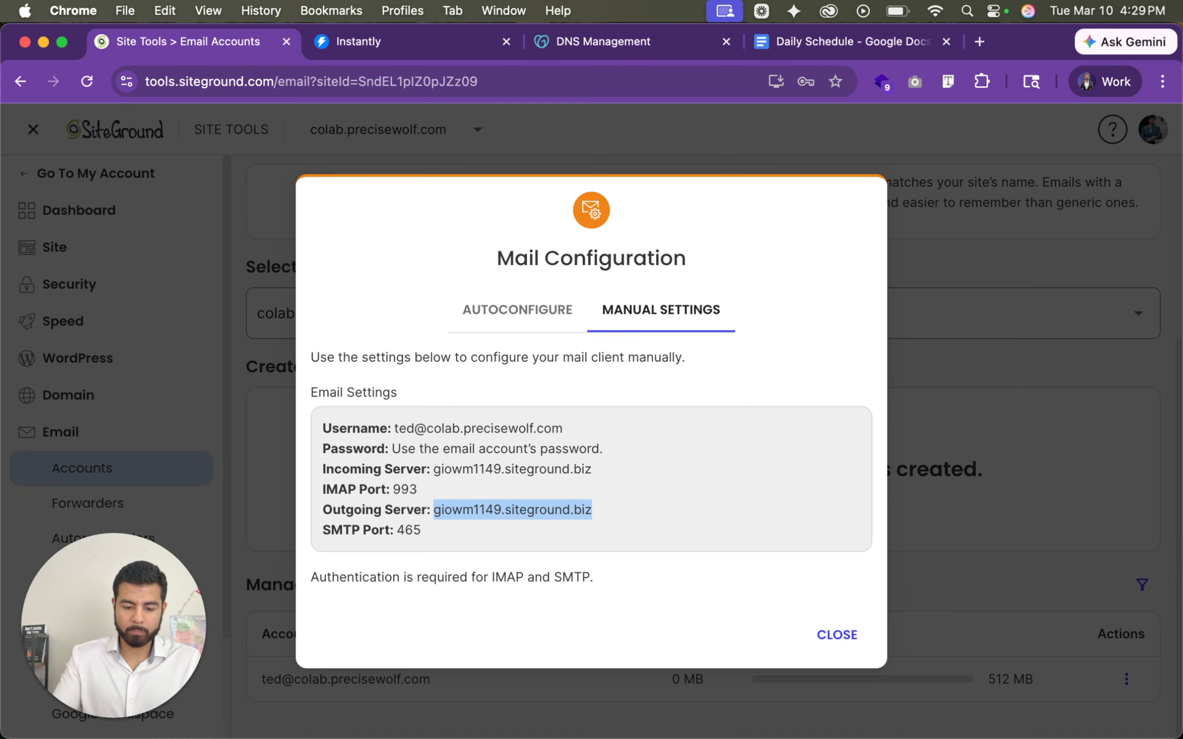
left_click(842, 637)
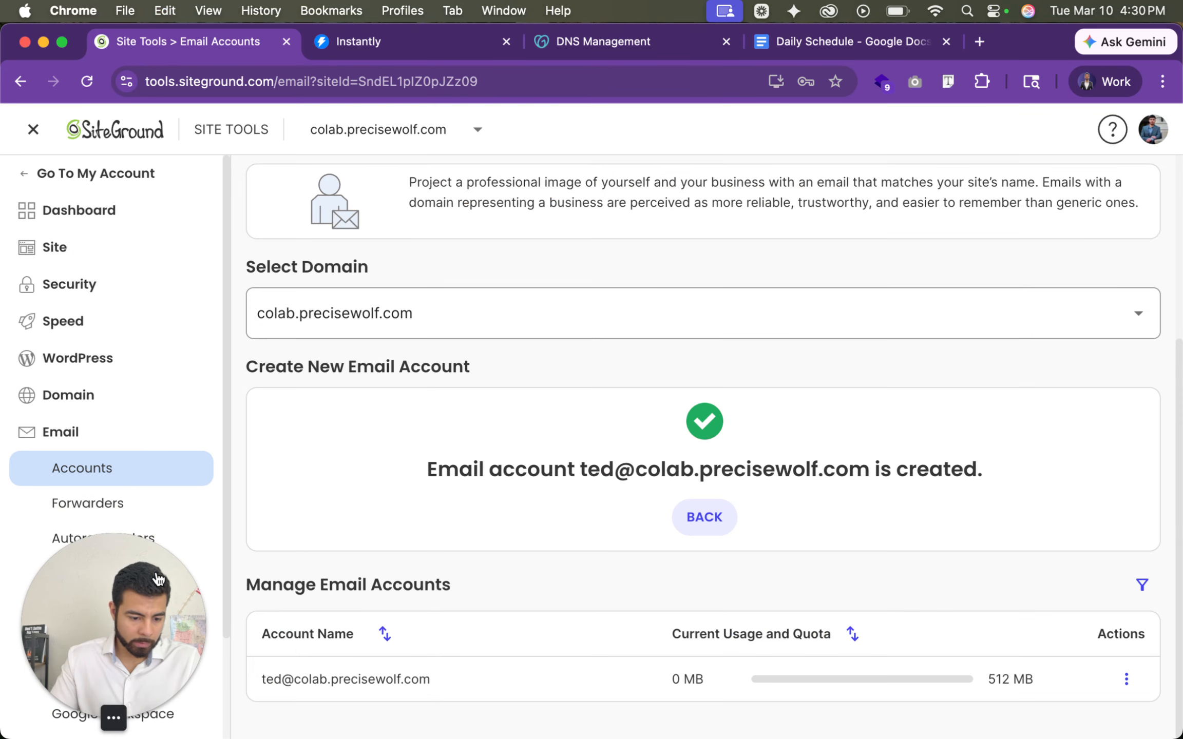
scroll(129, 462, "down", 3)
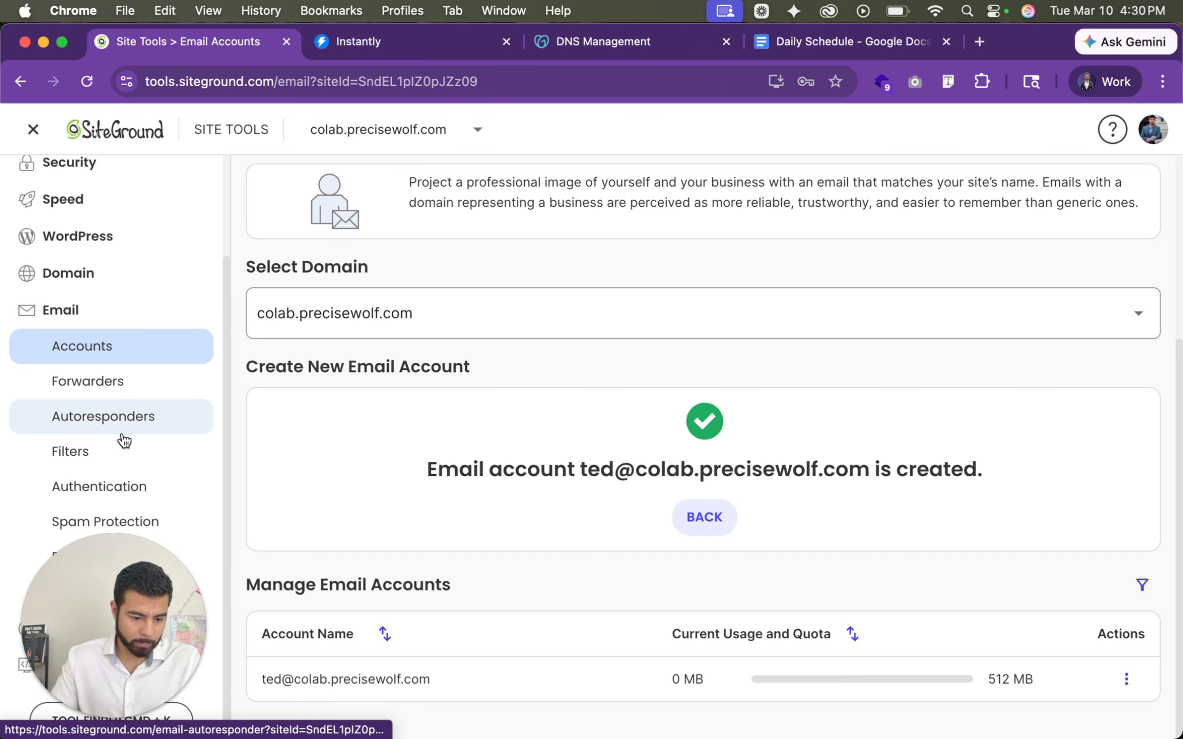
left_click(137, 488)
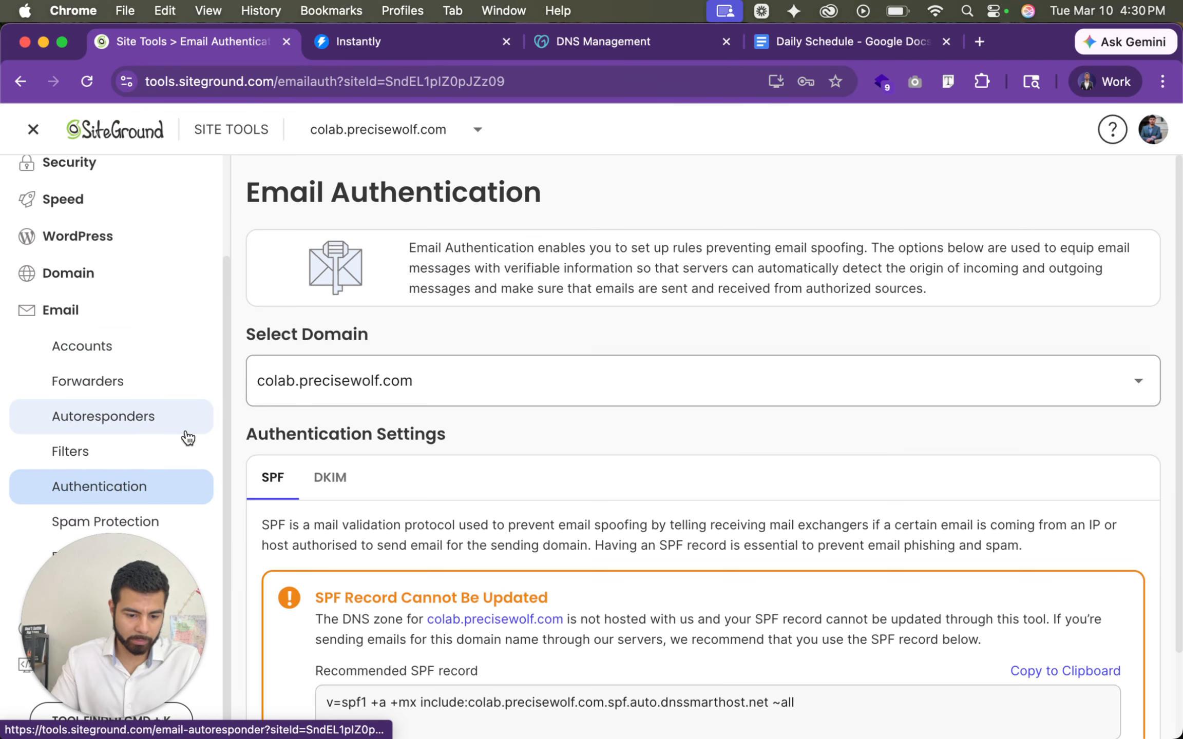
scroll(520, 431, "down", 3)
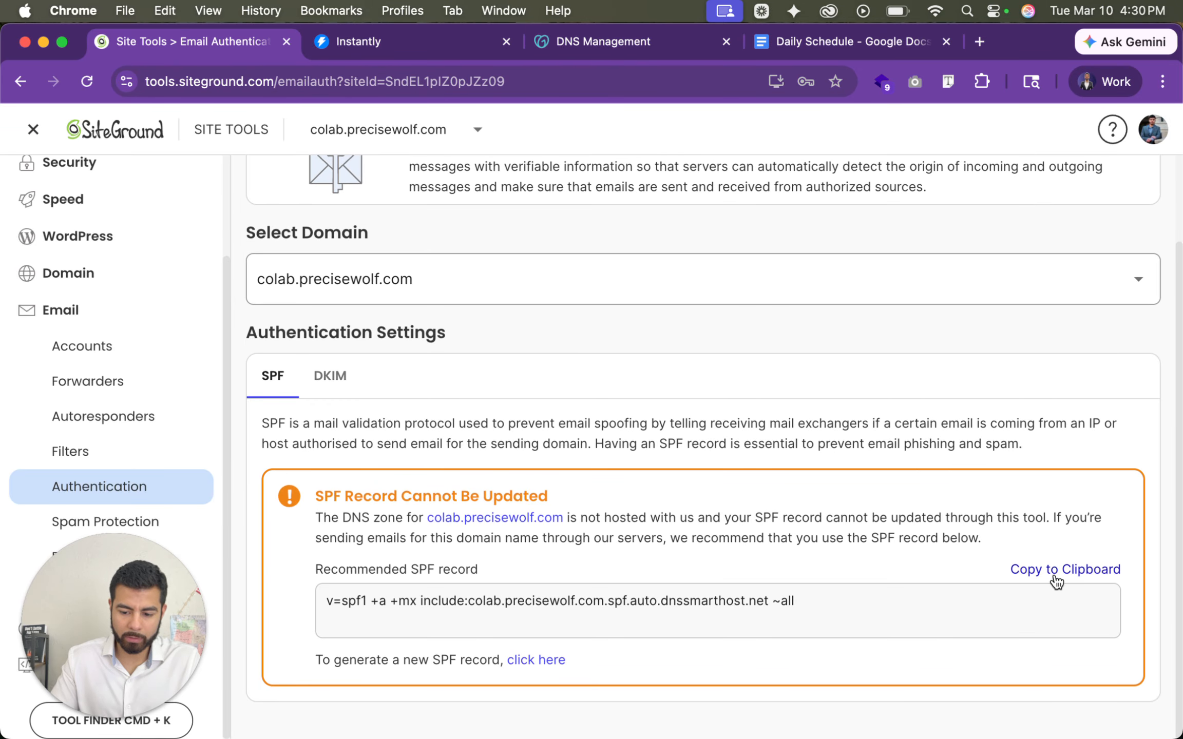
left_click(1073, 569)
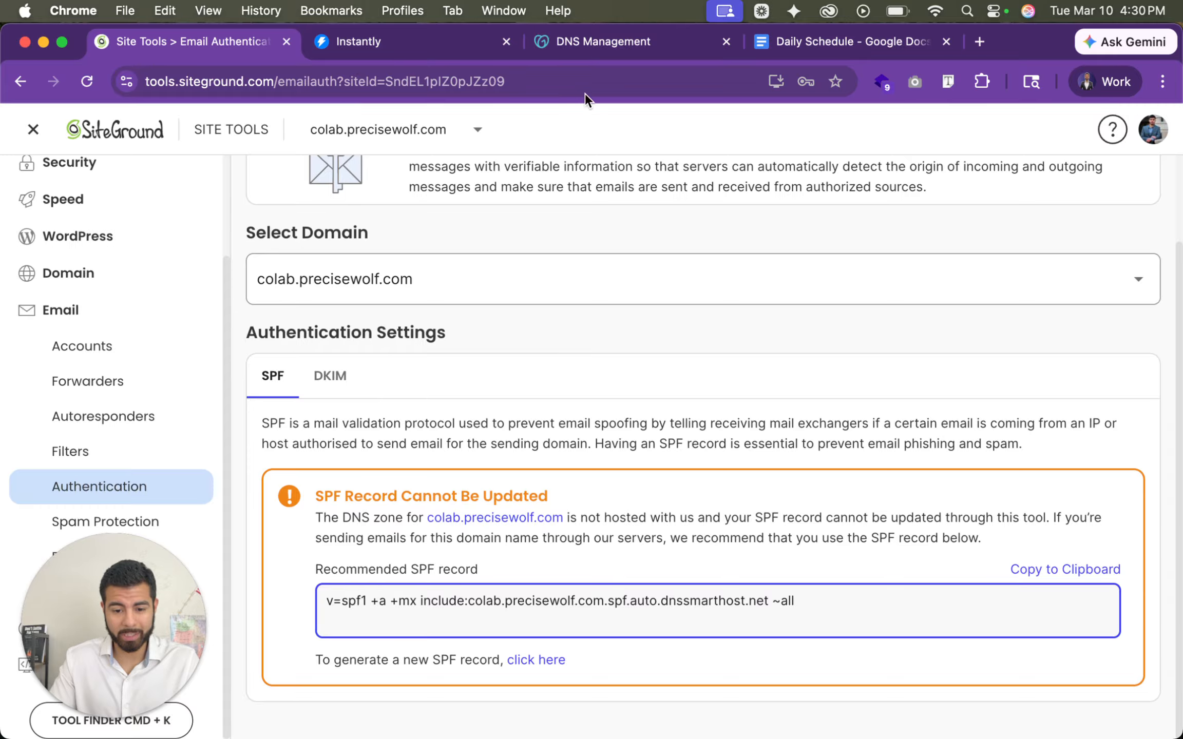
- Switch to GoDaddy DNS management and paste the copied SPF record as the value of the colab TXT record
left_click(608, 45)
left_click(870, 279)
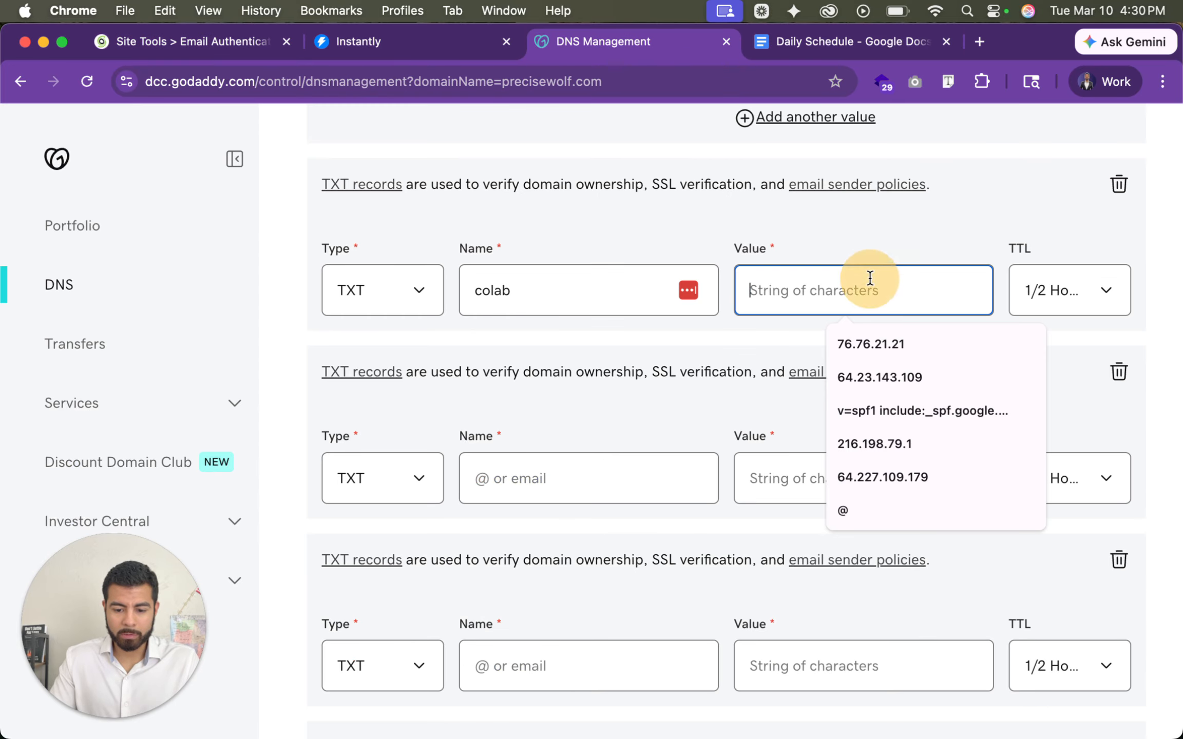
key("super+v")
- Return to SiteGround and copy the quoted value of the recommended DKIM record, starting at v=DKIM1, from the authentication settings
left_click(583, 487)
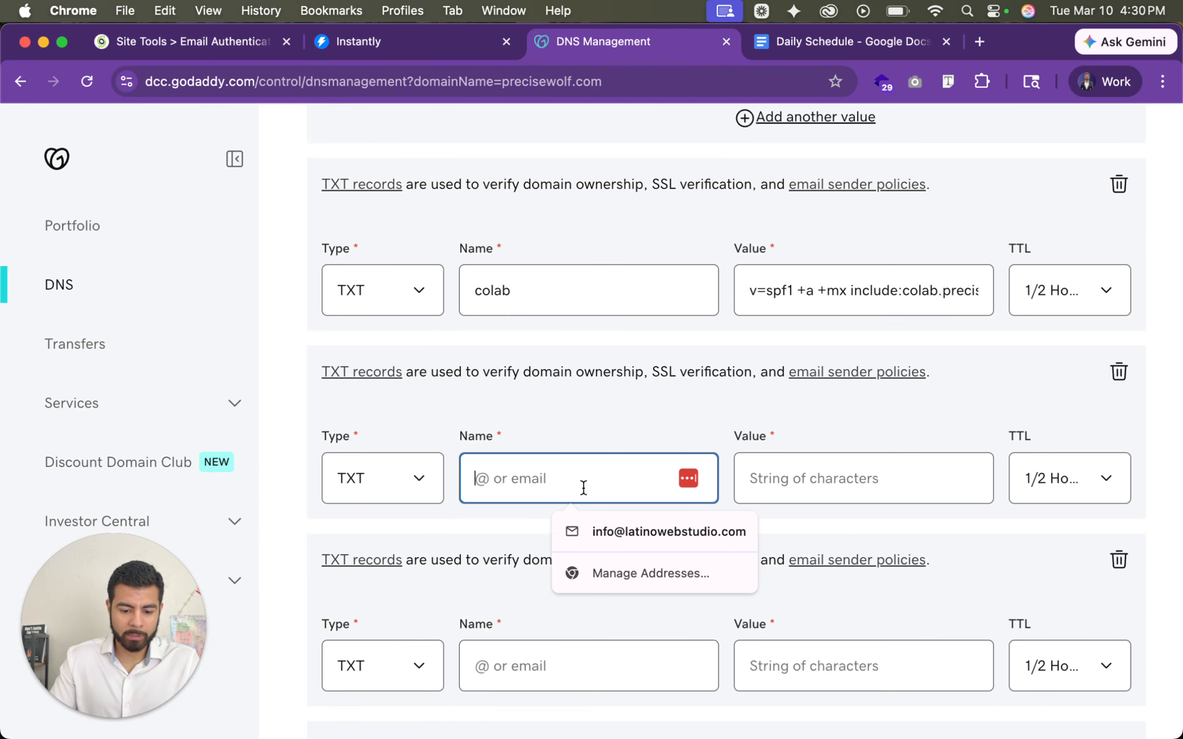
left_click(198, 42)
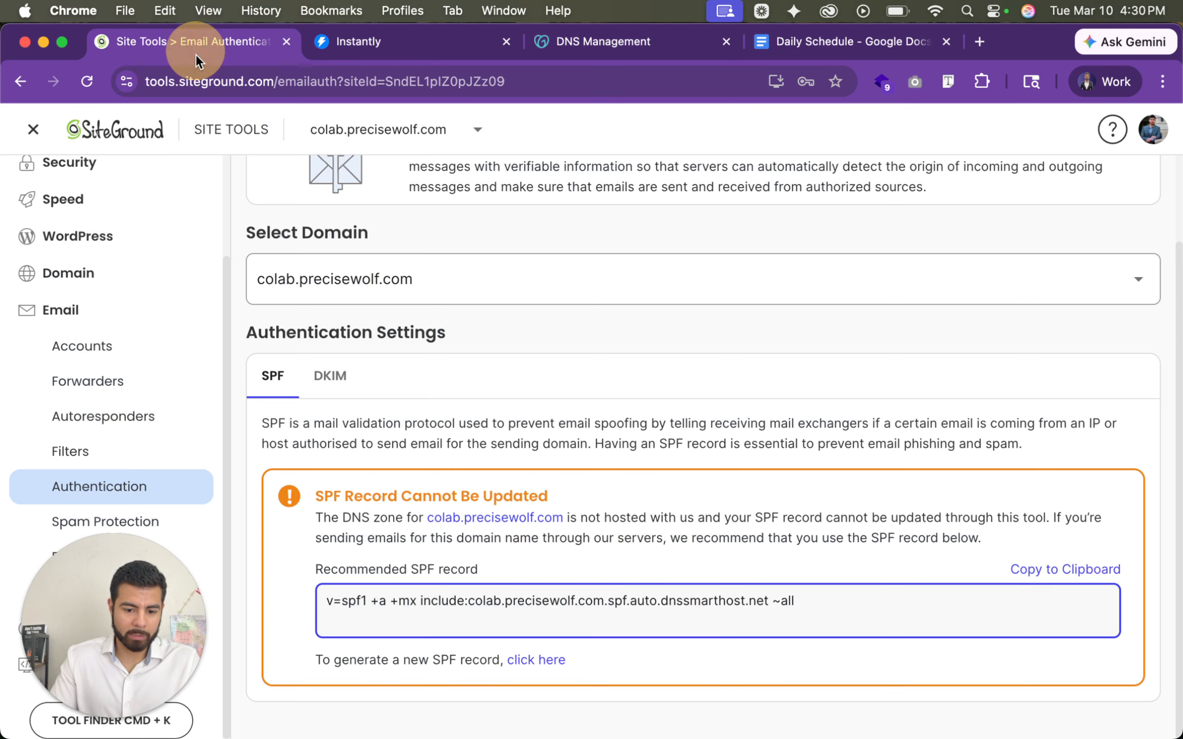
left_click(333, 377)
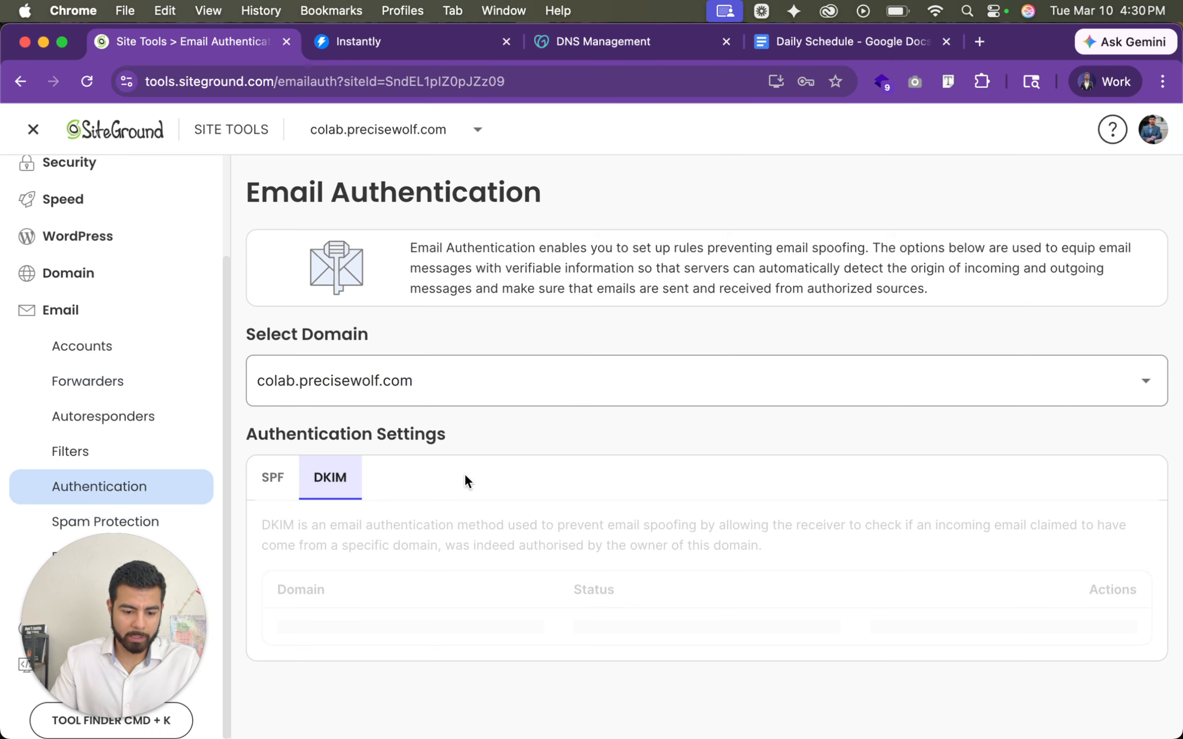
scroll(464, 472, "down", 2)
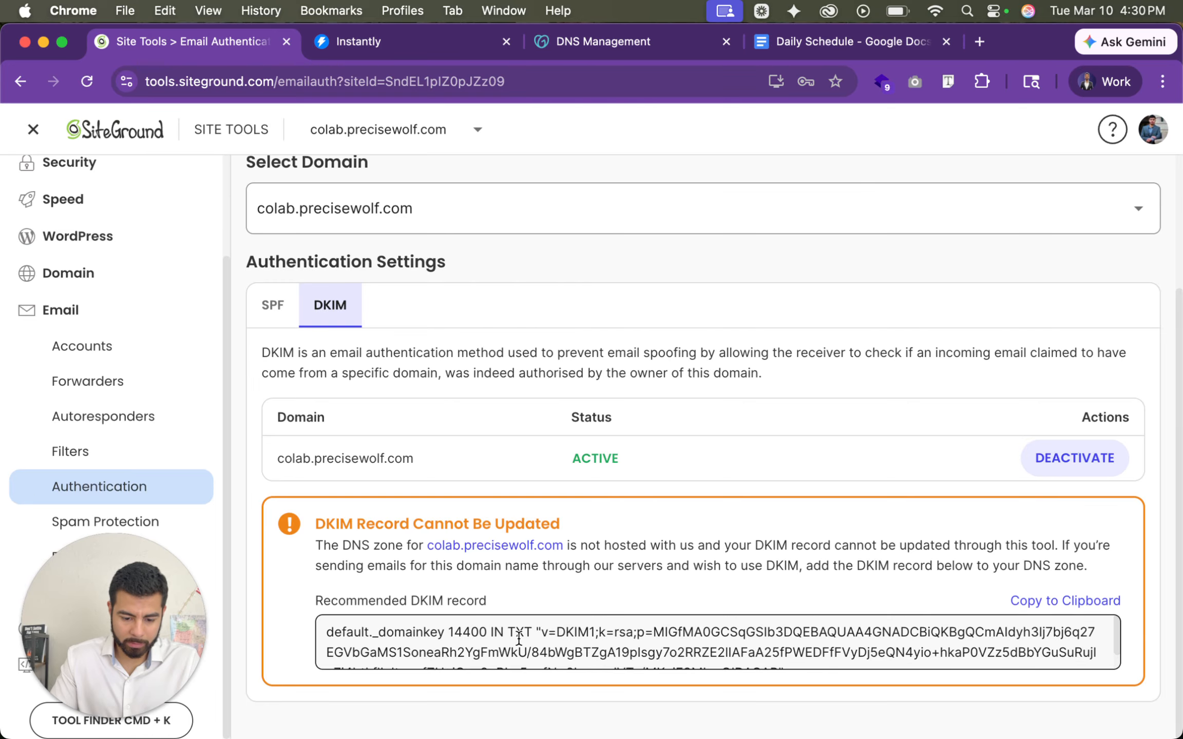
left_click_drag(537, 631, 622, 677)
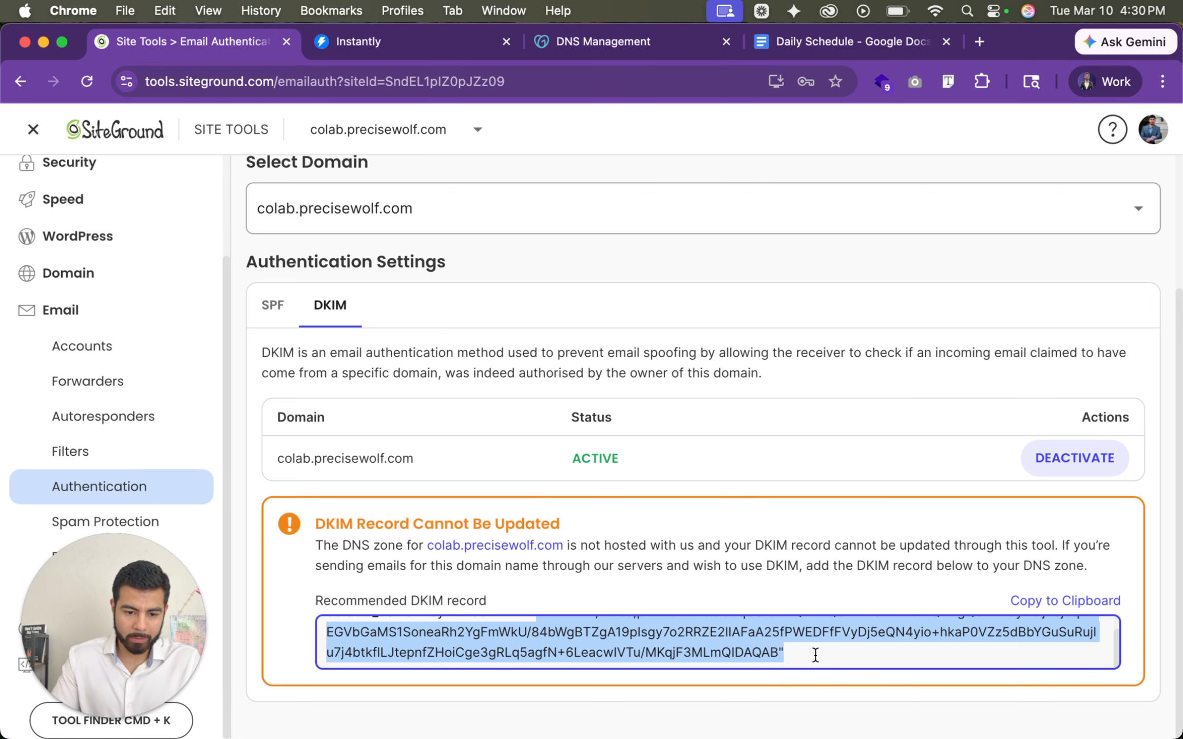
- In GoDaddy, paste the DKIM value into the second new TXT record and name it default._domainkey.colab
left_click(634, 45)
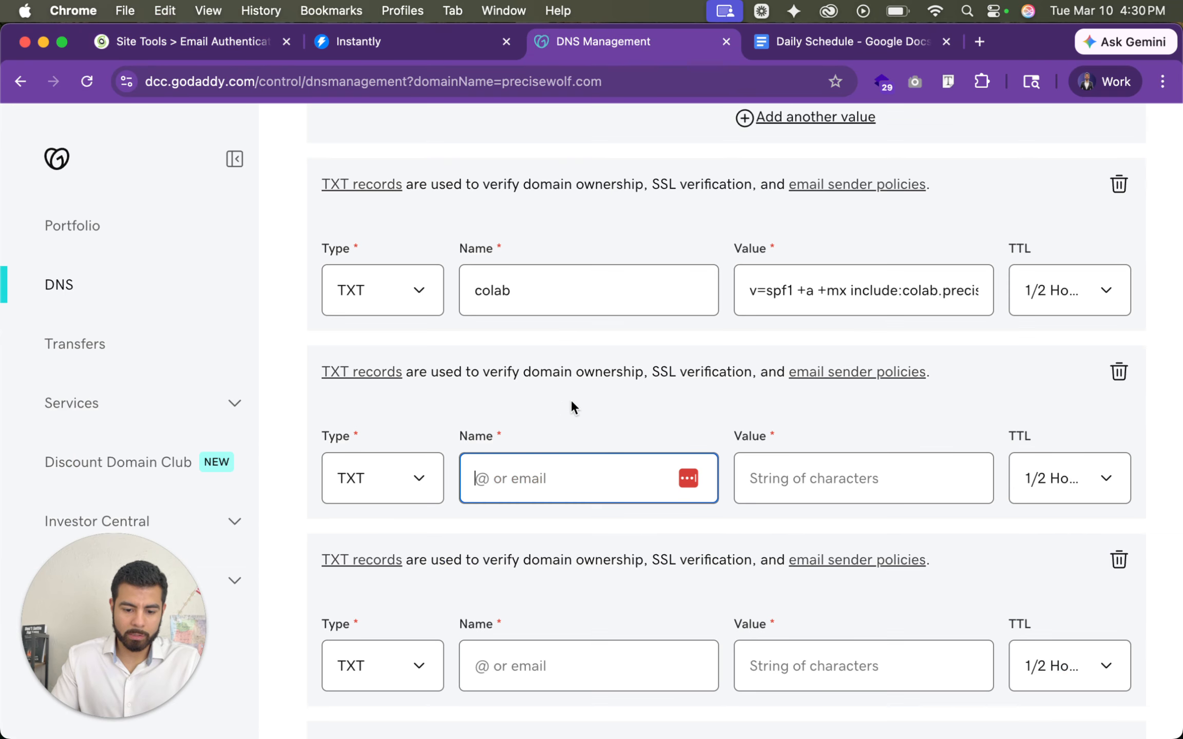
key("super+v")
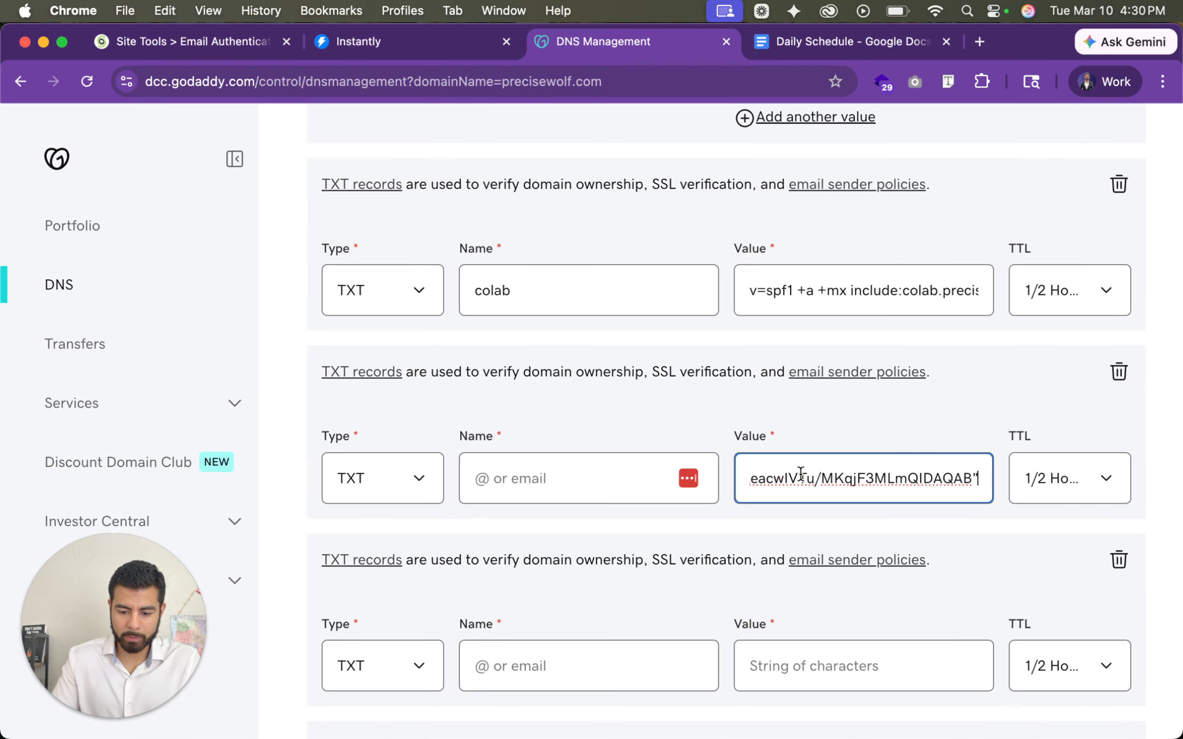
left_click(521, 486)
type("default")
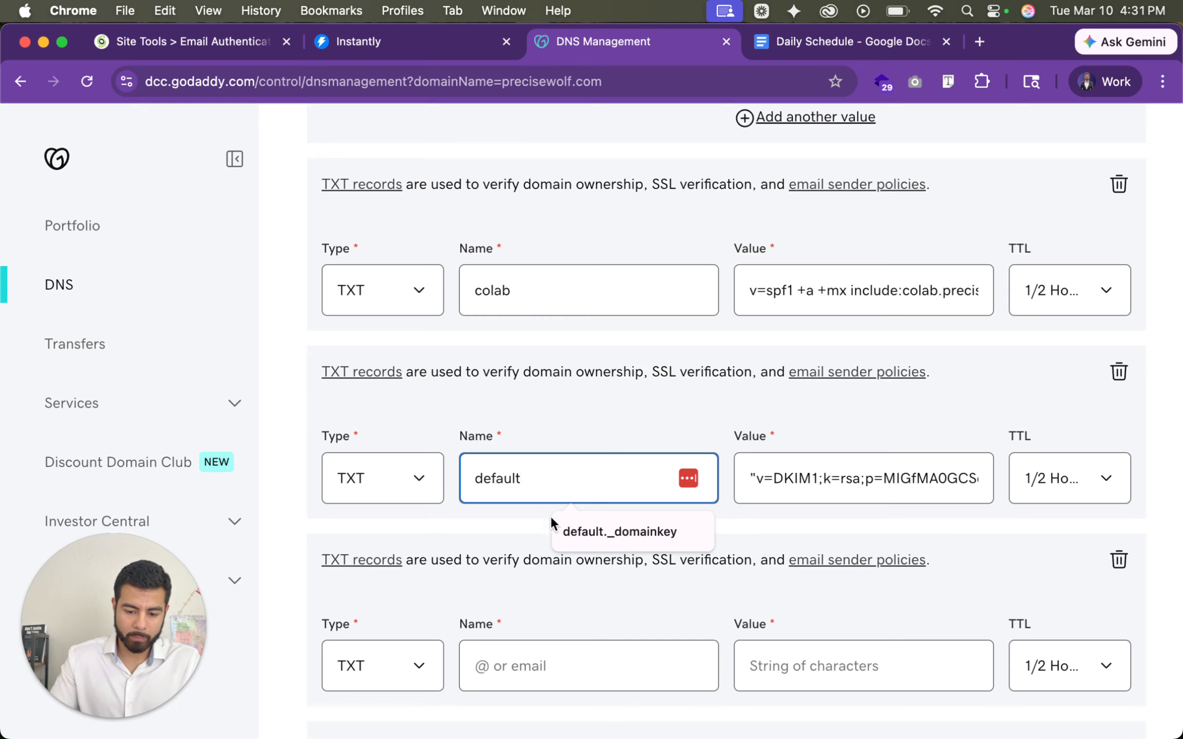
left_click(584, 538)
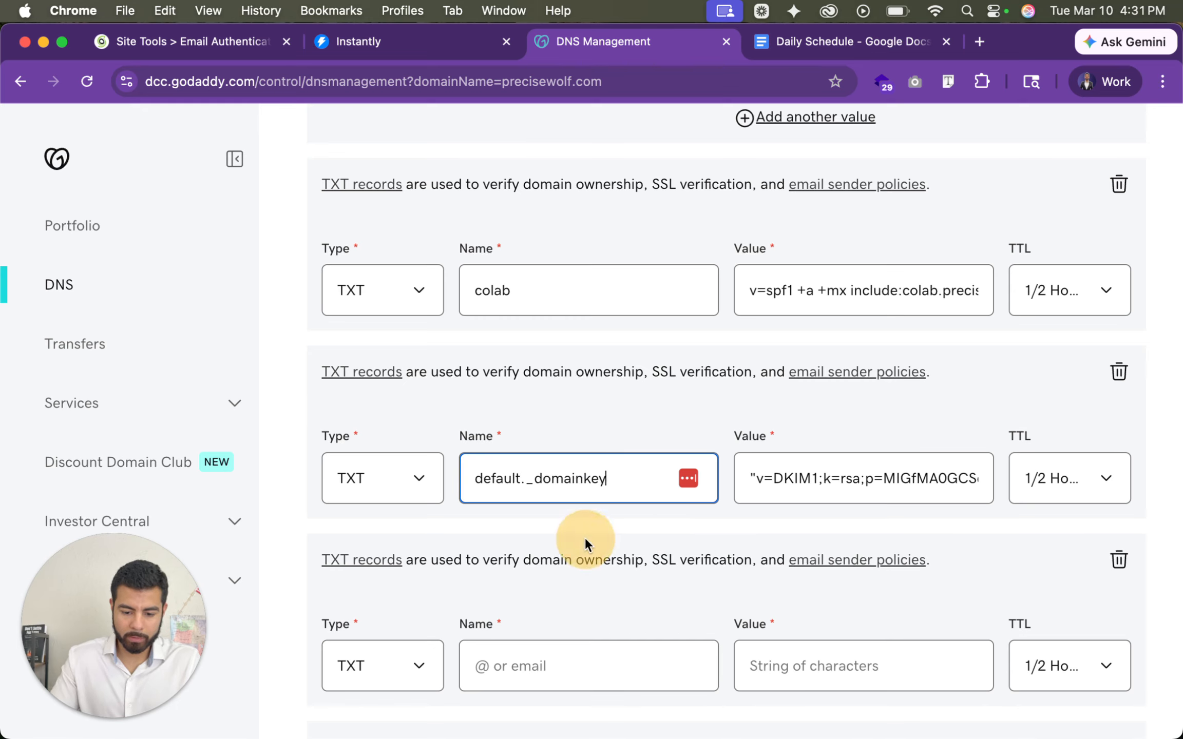
type(".colab")
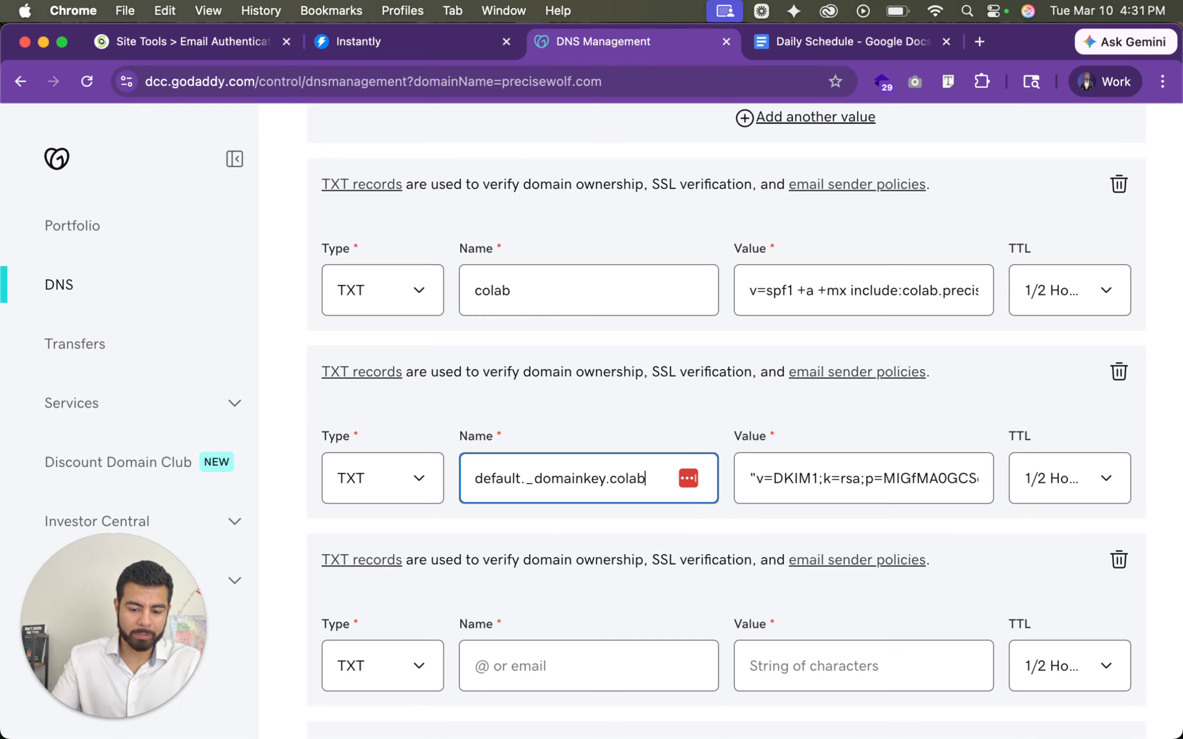
- Fill in the third new TXT record with name _dmarc.colab and value v=DMARC1; p=none; aspf=r; adkim=r;
scroll(692, 478, "down", 5)
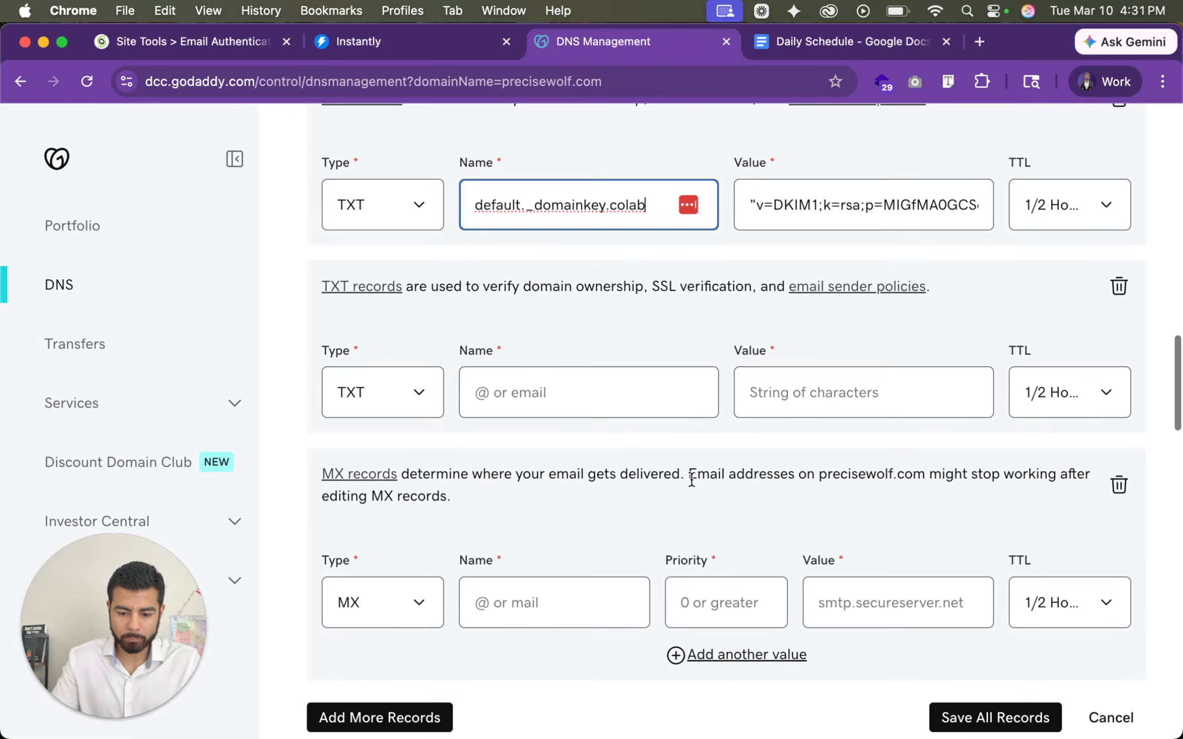
left_click(559, 393)
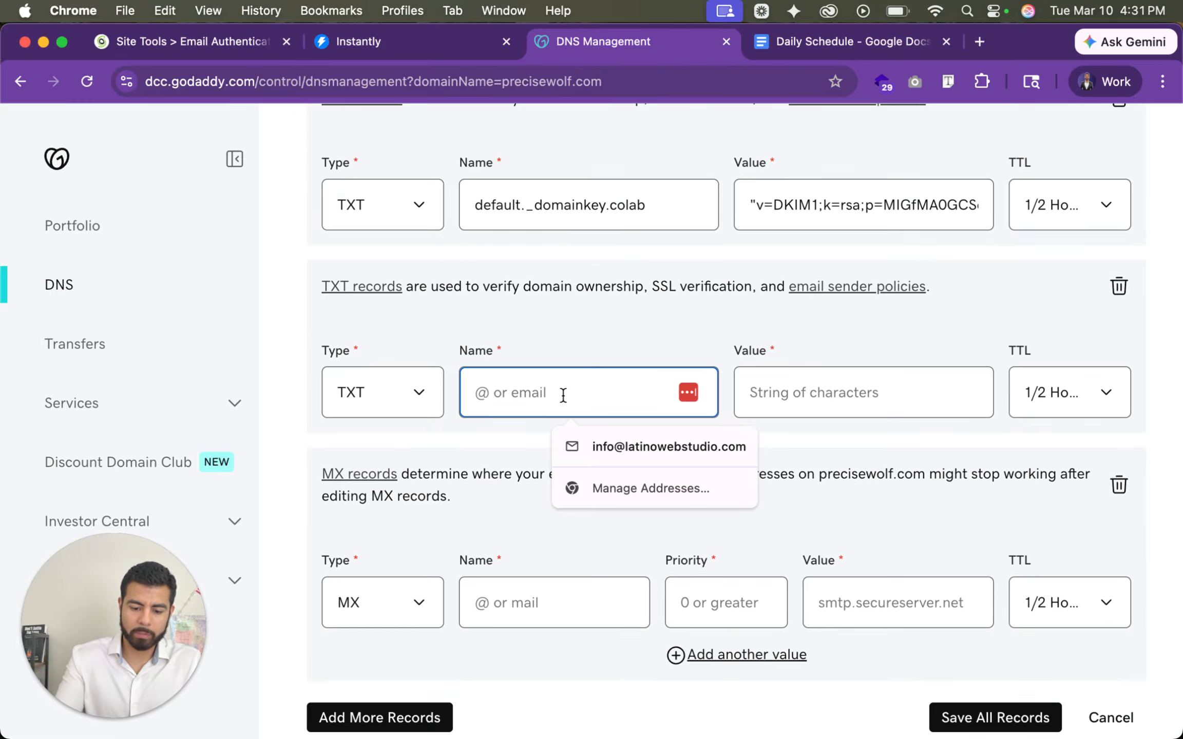
type("_dmarc")
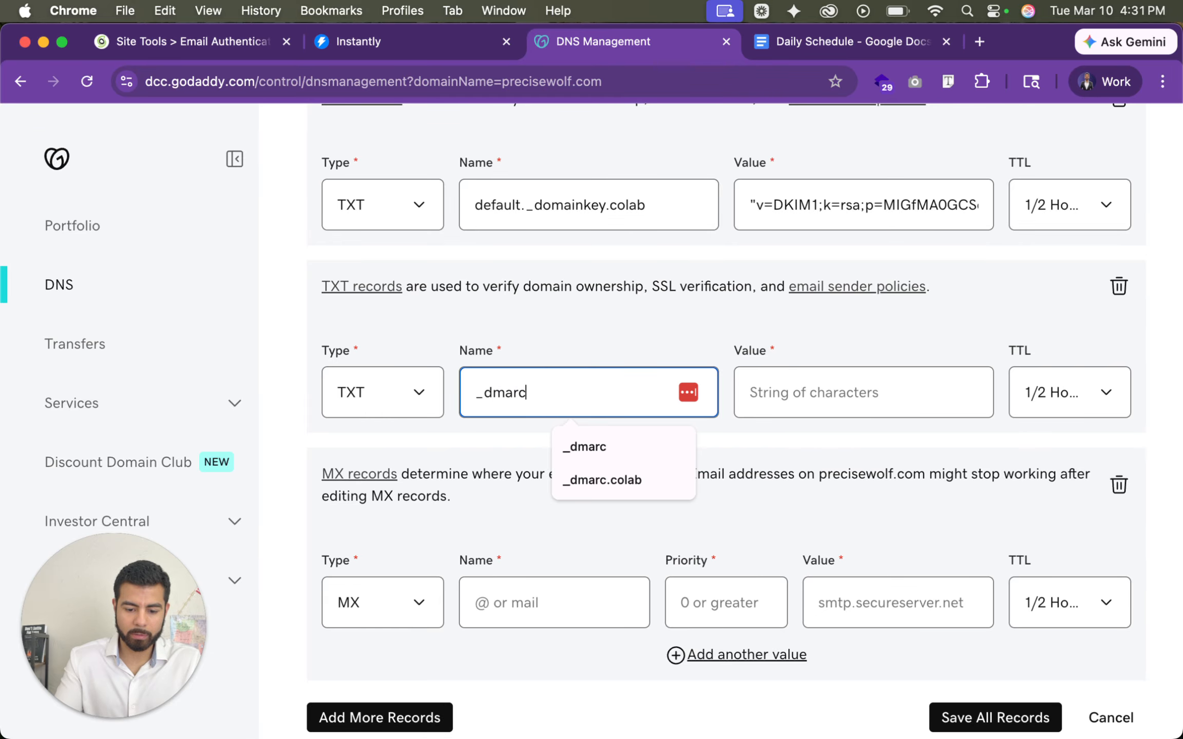
left_click(606, 481)
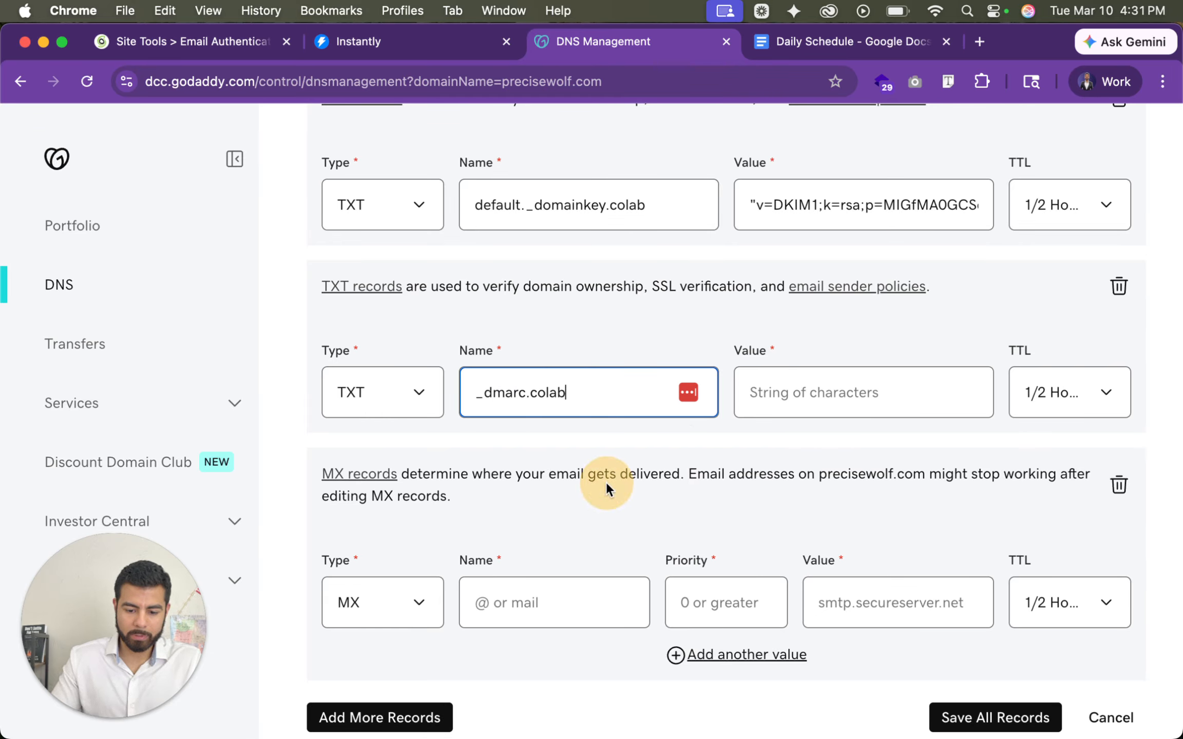
left_click(803, 405)
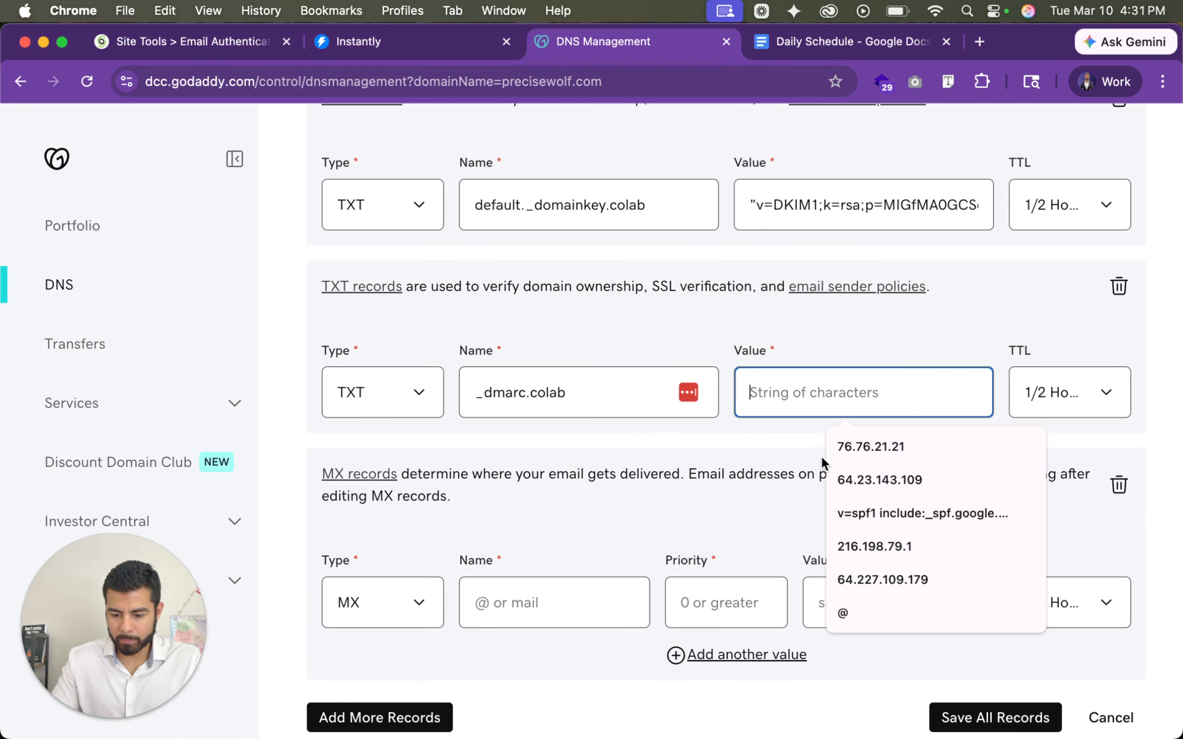
left_click(676, 436)
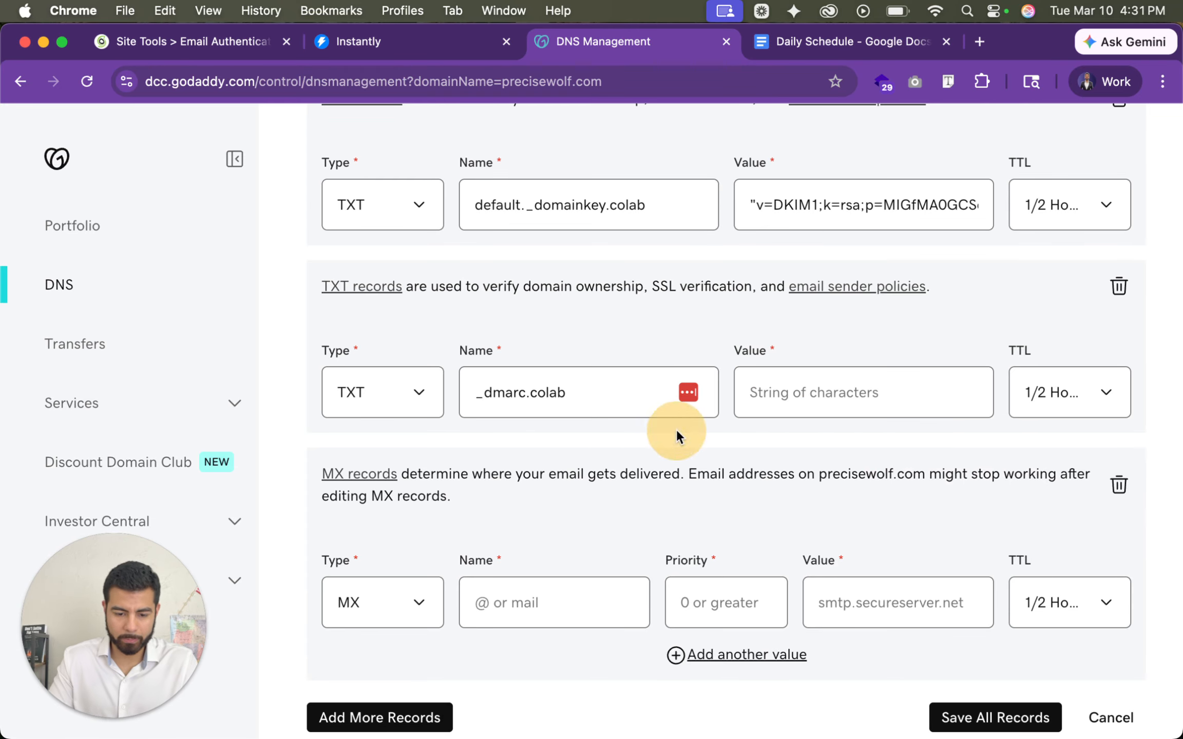
left_click(820, 380)
type("v=DMARC1; p=none; aspf=r; adkim=r;")
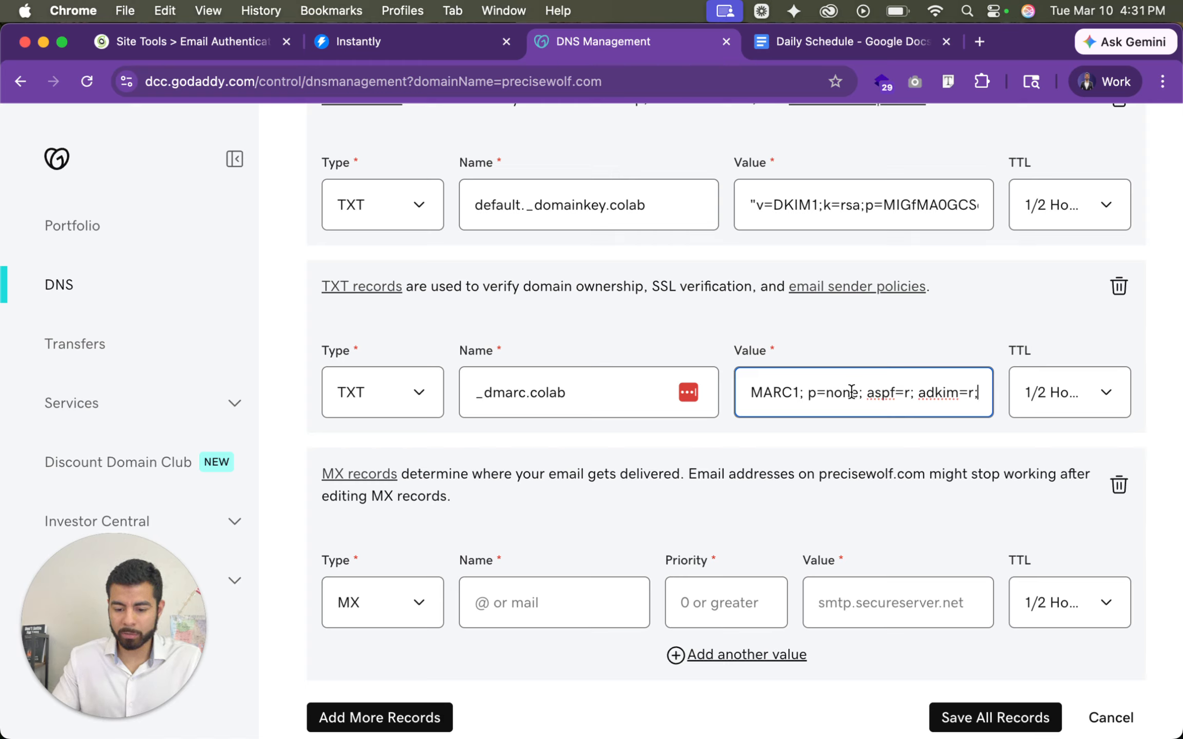
- Fill in the new MX record with name colab, priority 10 and value mx10.antispam.mailspamprotection.com
scroll(692, 491, "up", 4)
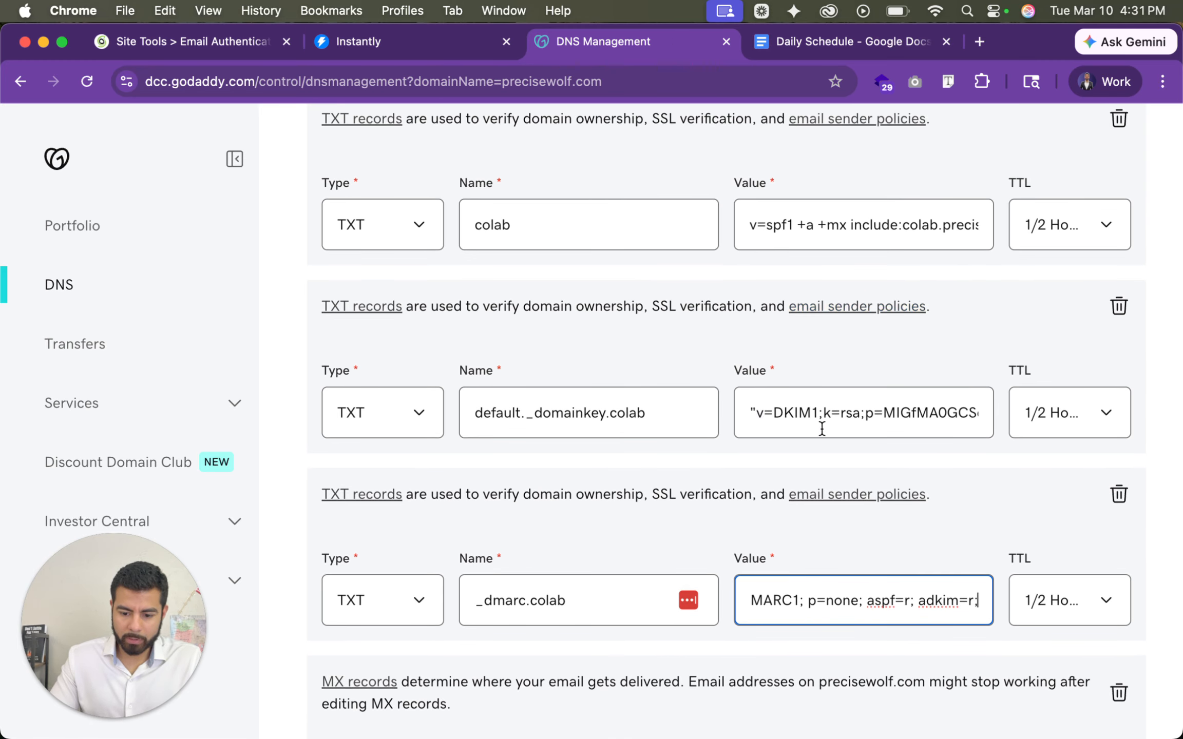
scroll(821, 428, "down", 4)
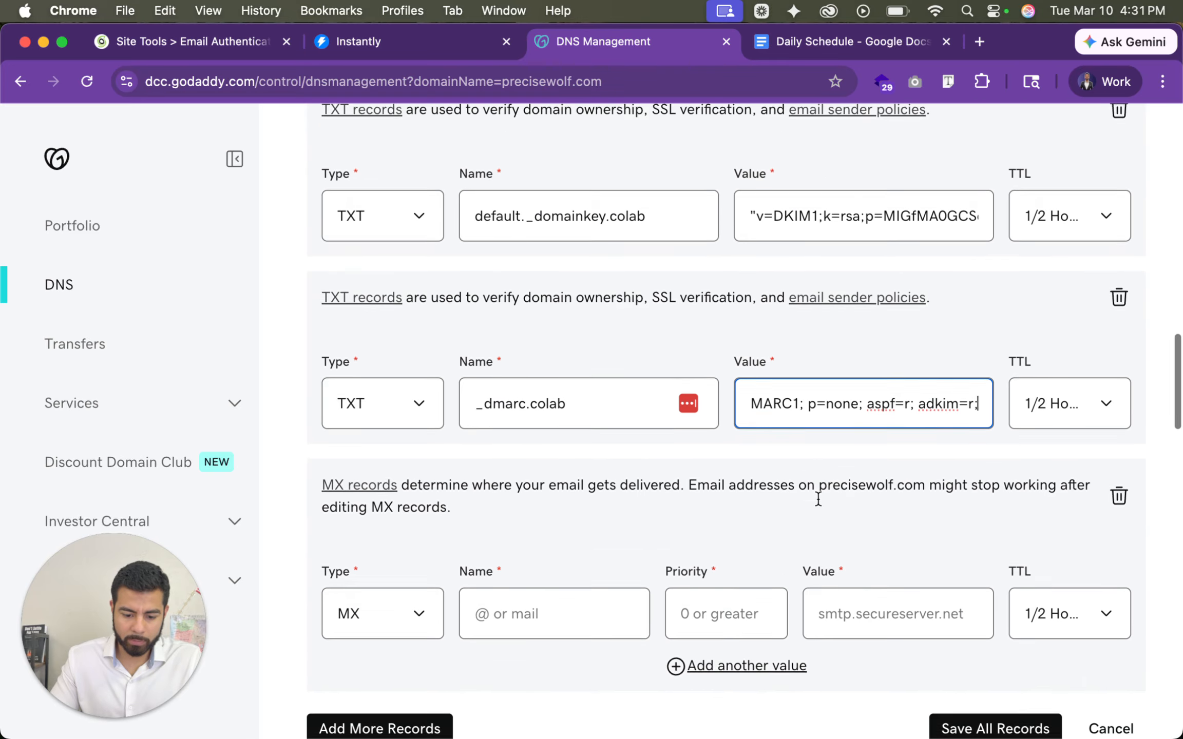
scroll(818, 498, "down", 5)
left_click(579, 359)
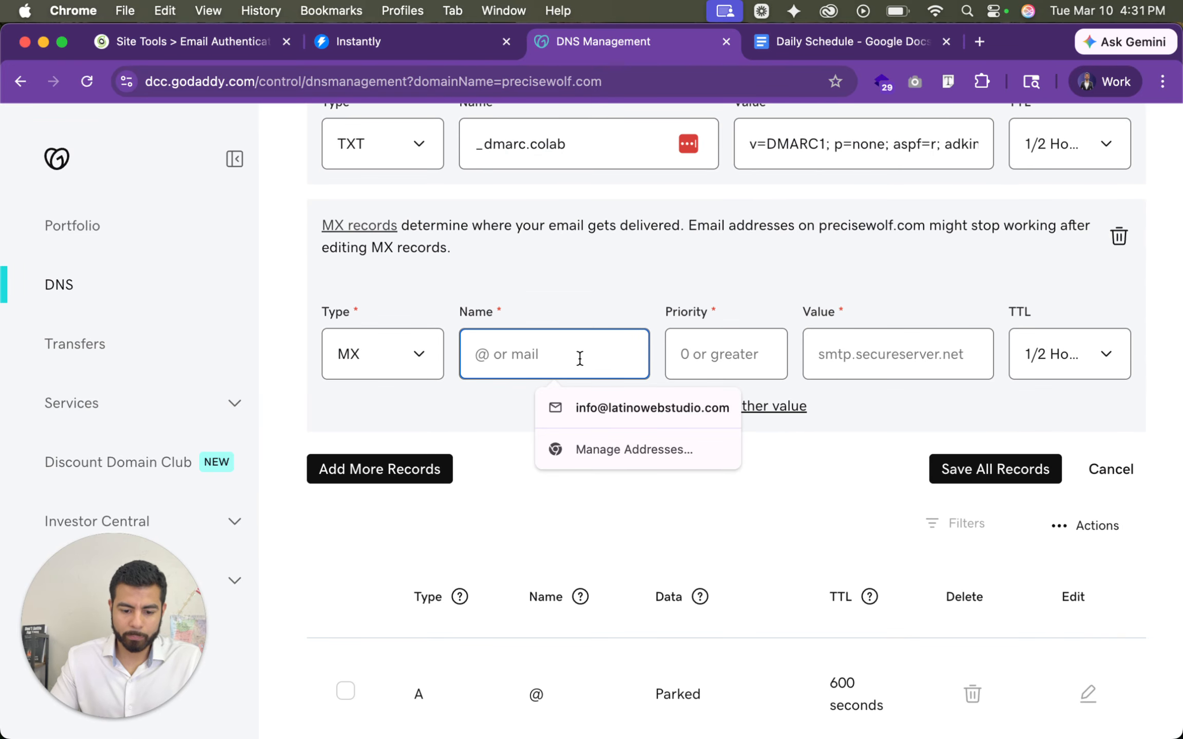
type("colab")
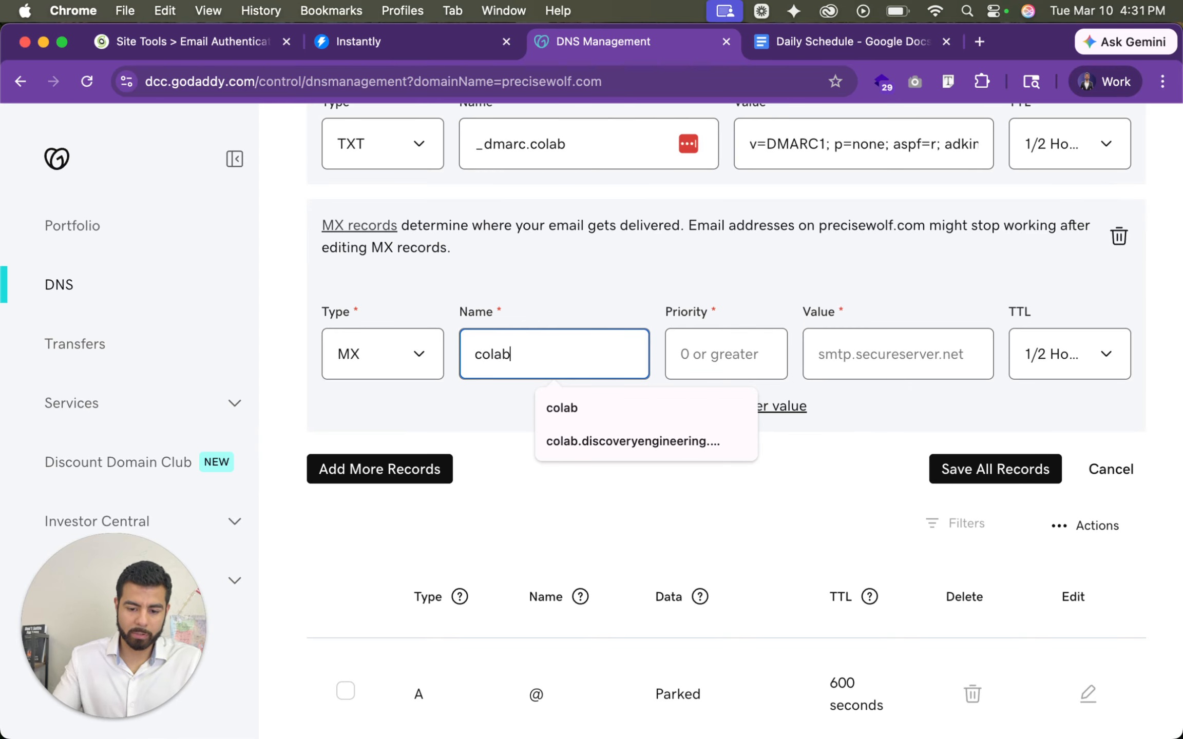
key("Tab")
type("10")
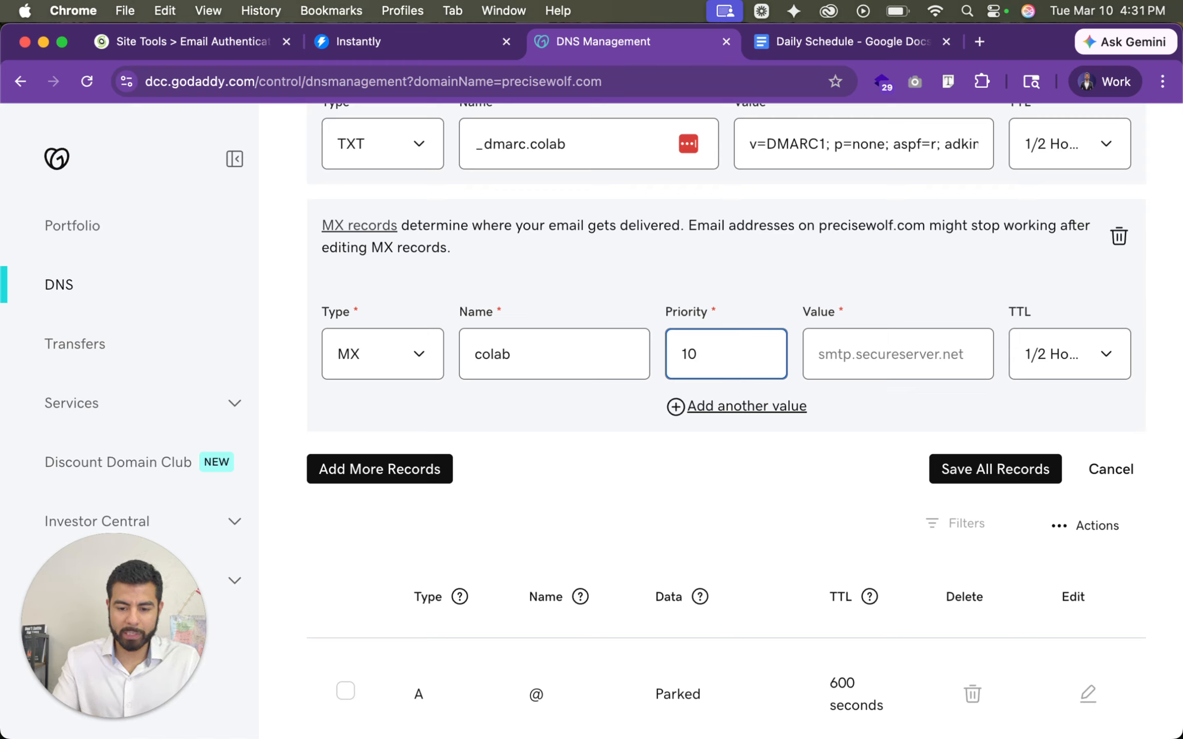
left_click(906, 350)
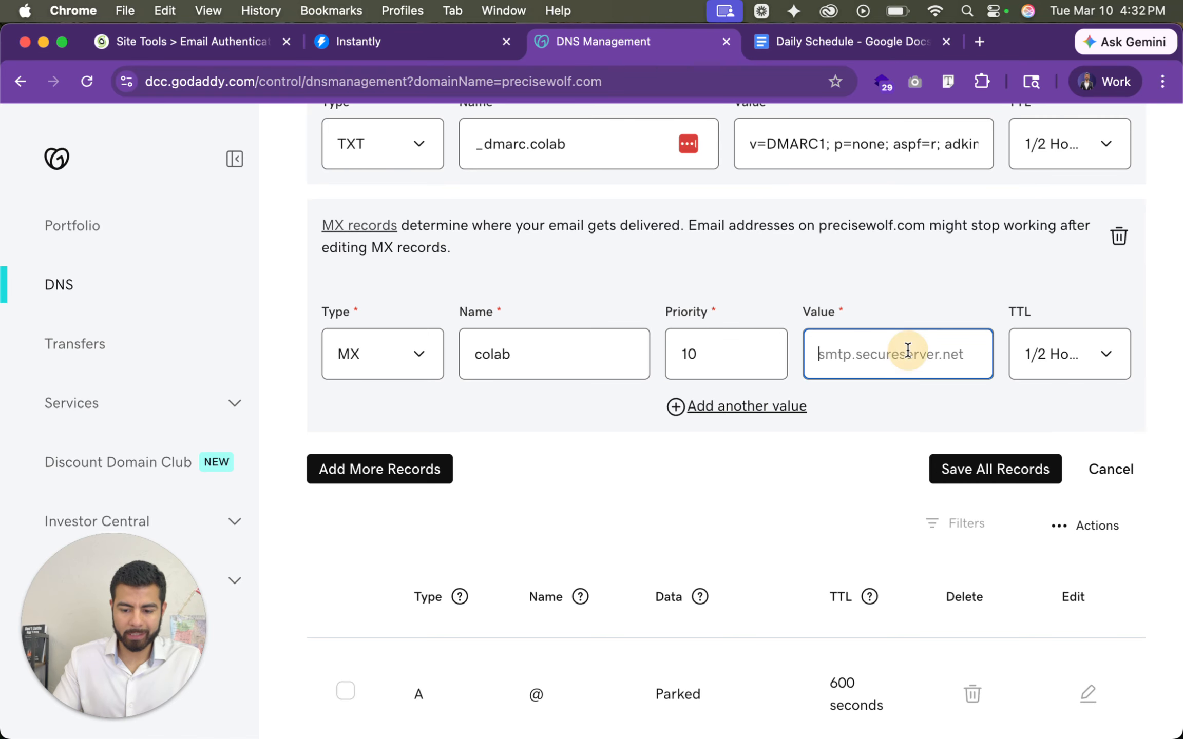
type("mx10.mailspamprotection.com")
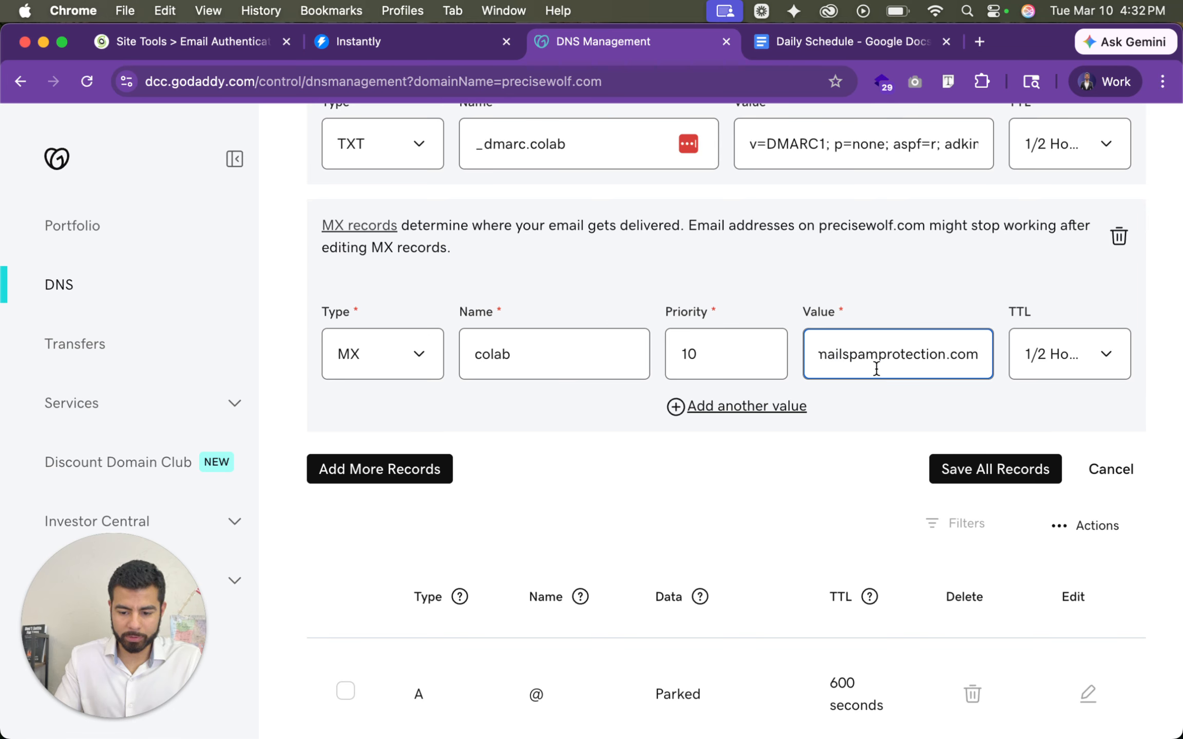
key("super+Left")
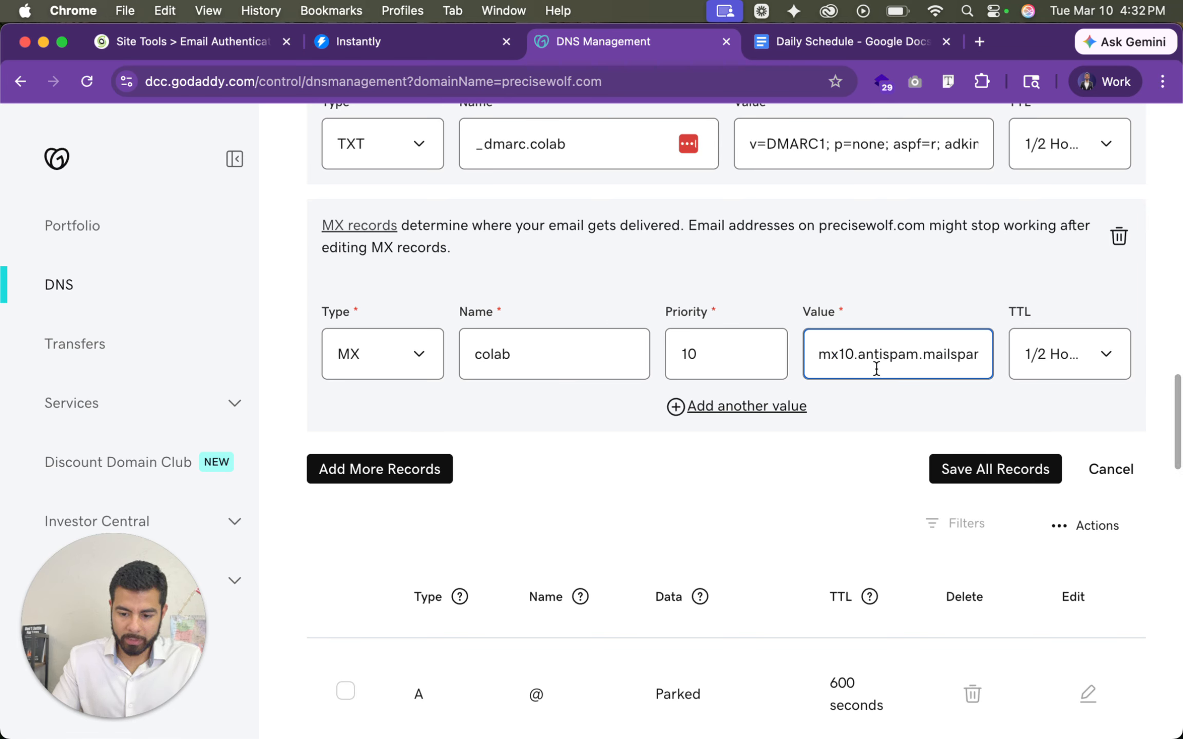
scroll(908, 355, "right", 2)
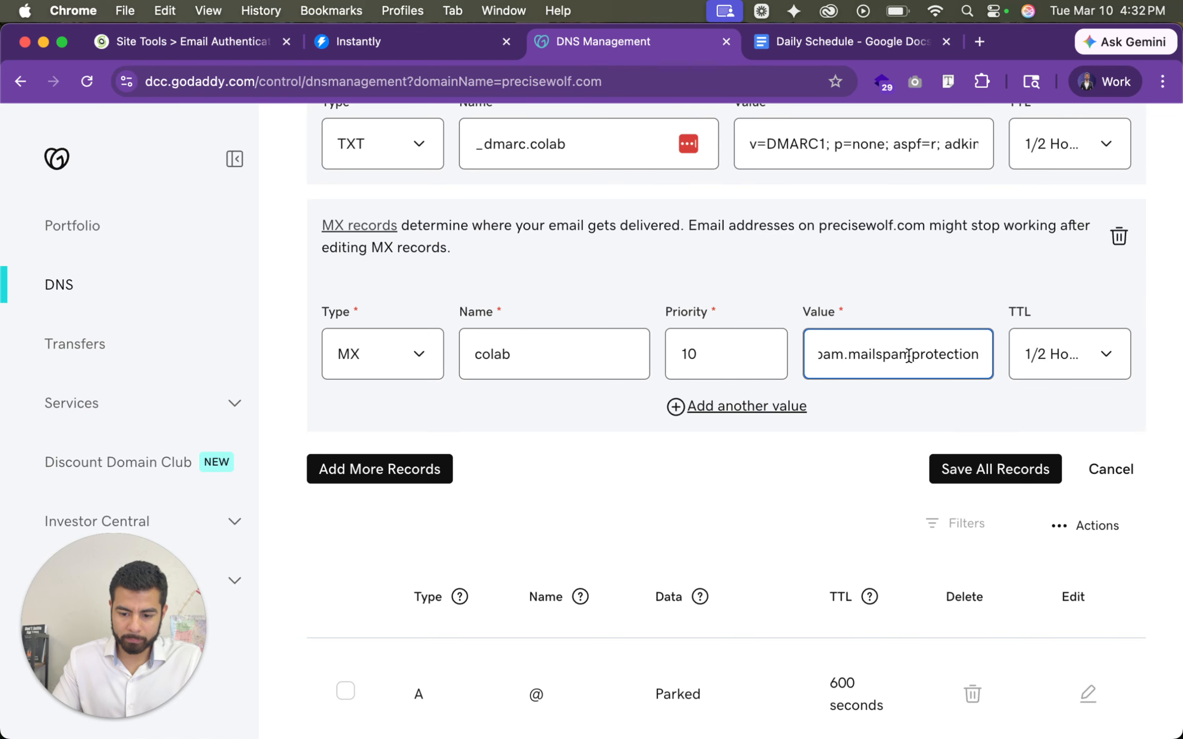
scroll(909, 356, "right", 1)
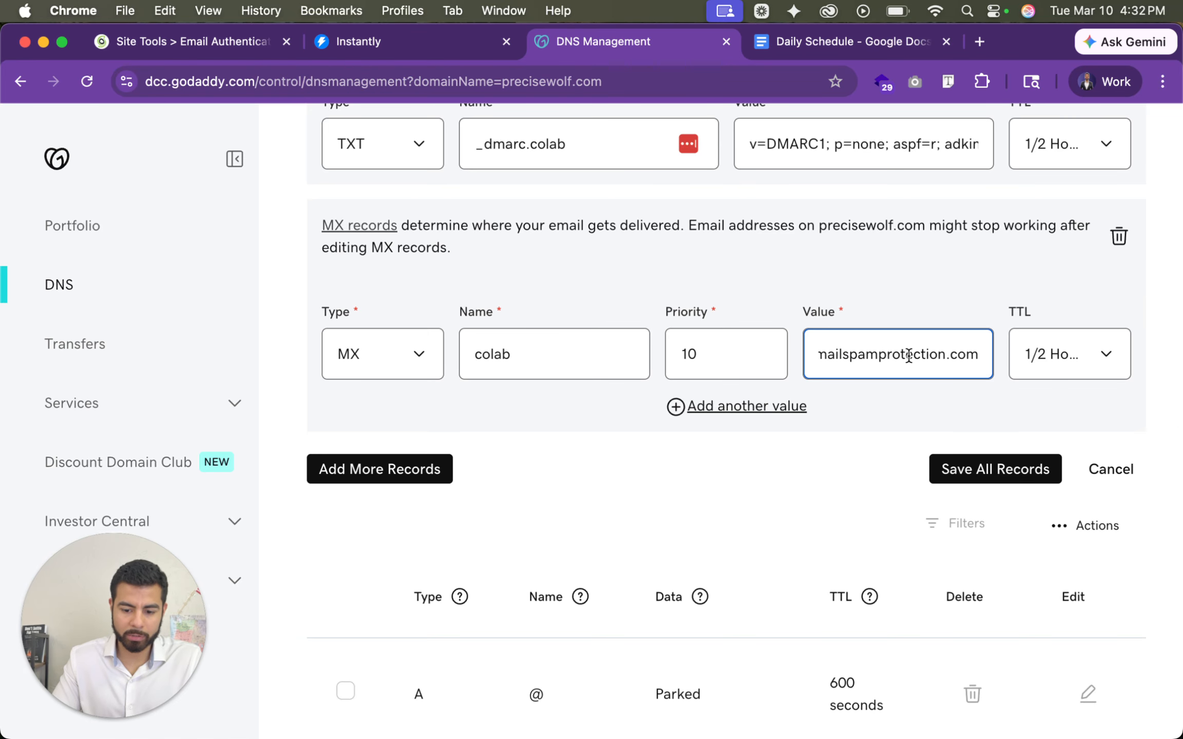
- Add a second value to the colab MX record with priority 20 and host mx20.antispam.mailspamprotection.com
left_click(775, 408)
left_click(685, 419)
type("20")
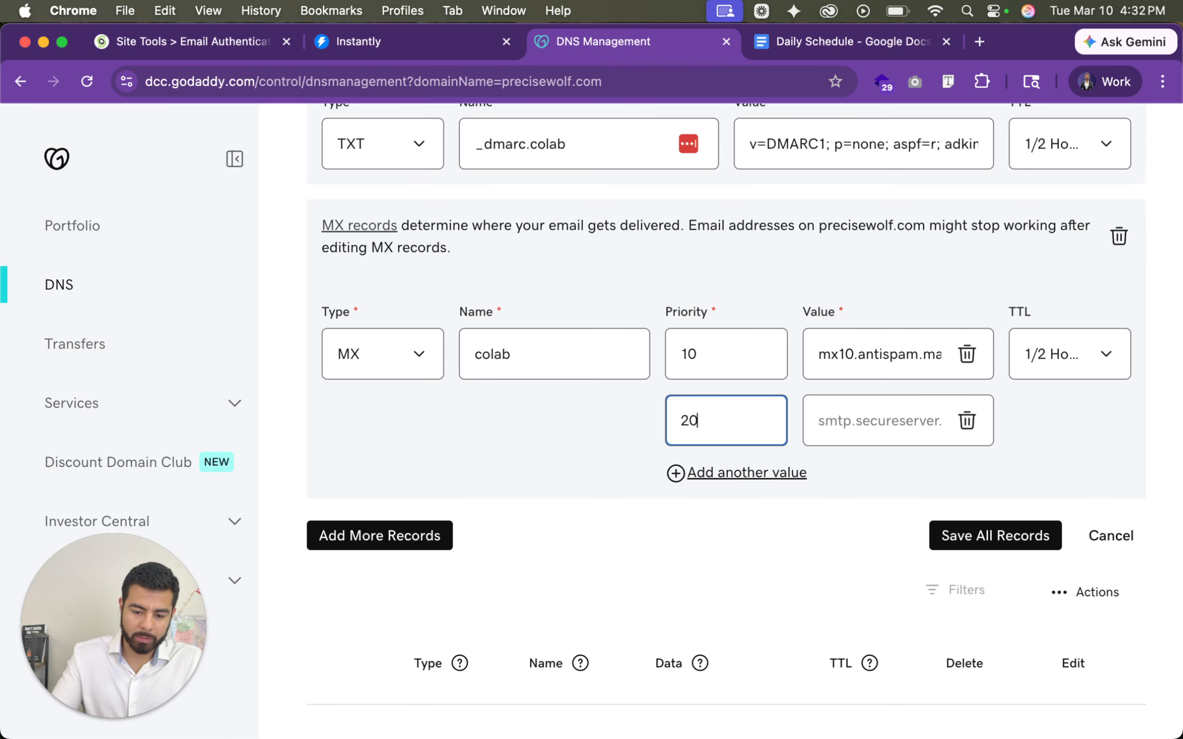
left_click(850, 422)
key("super+v")
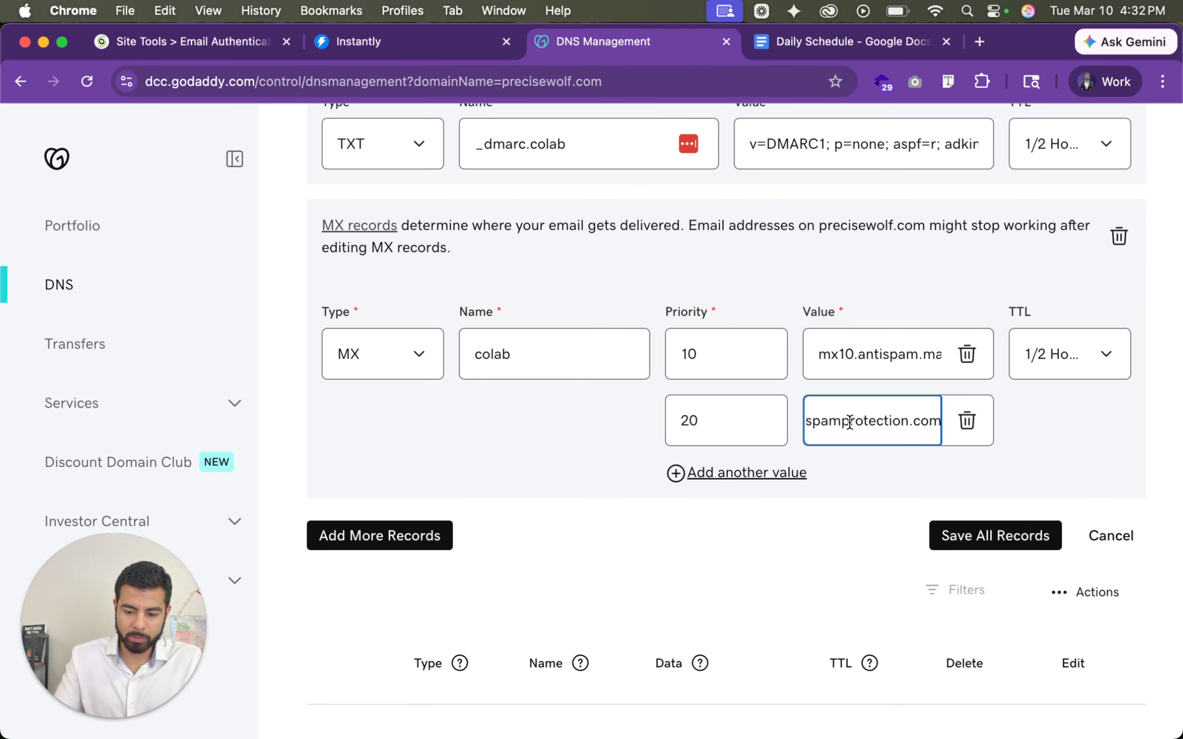
key("super+Left")
key("alt+Right")
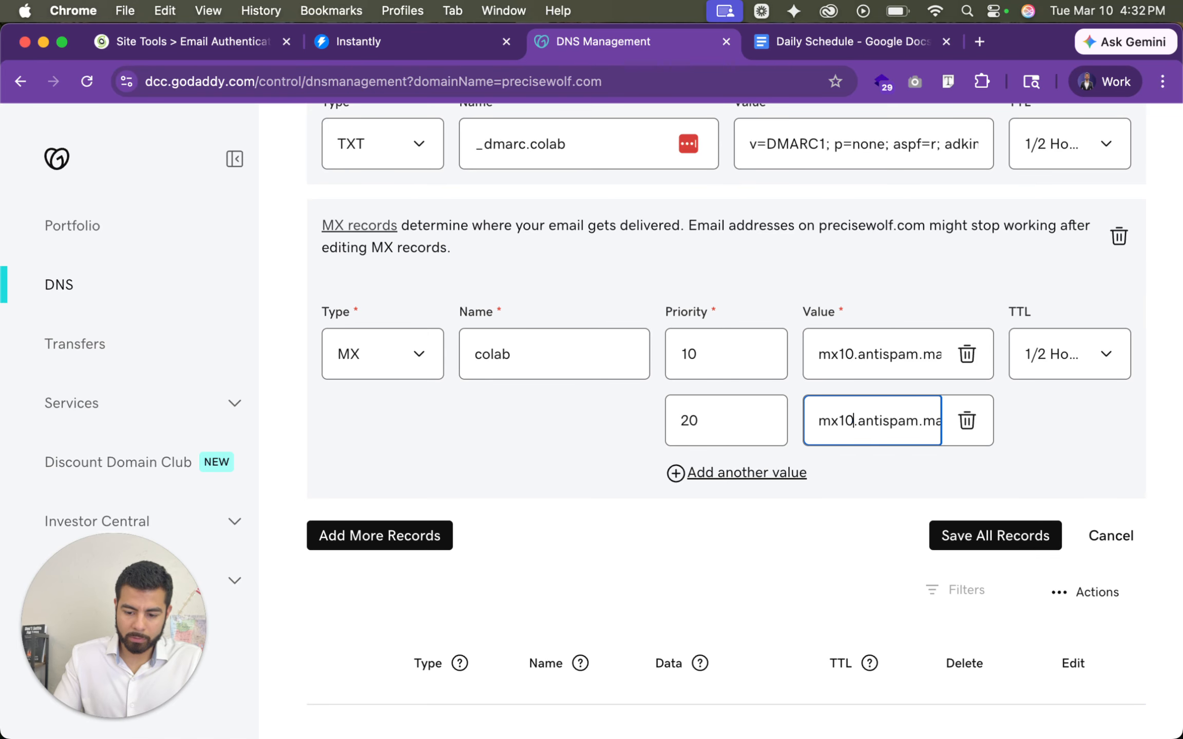
key("BackSpace")
type("2")
- Add a third value to the colab MX record with priority 30 and host mx30.antispam.mailspamprotection.com
left_click(759, 472)
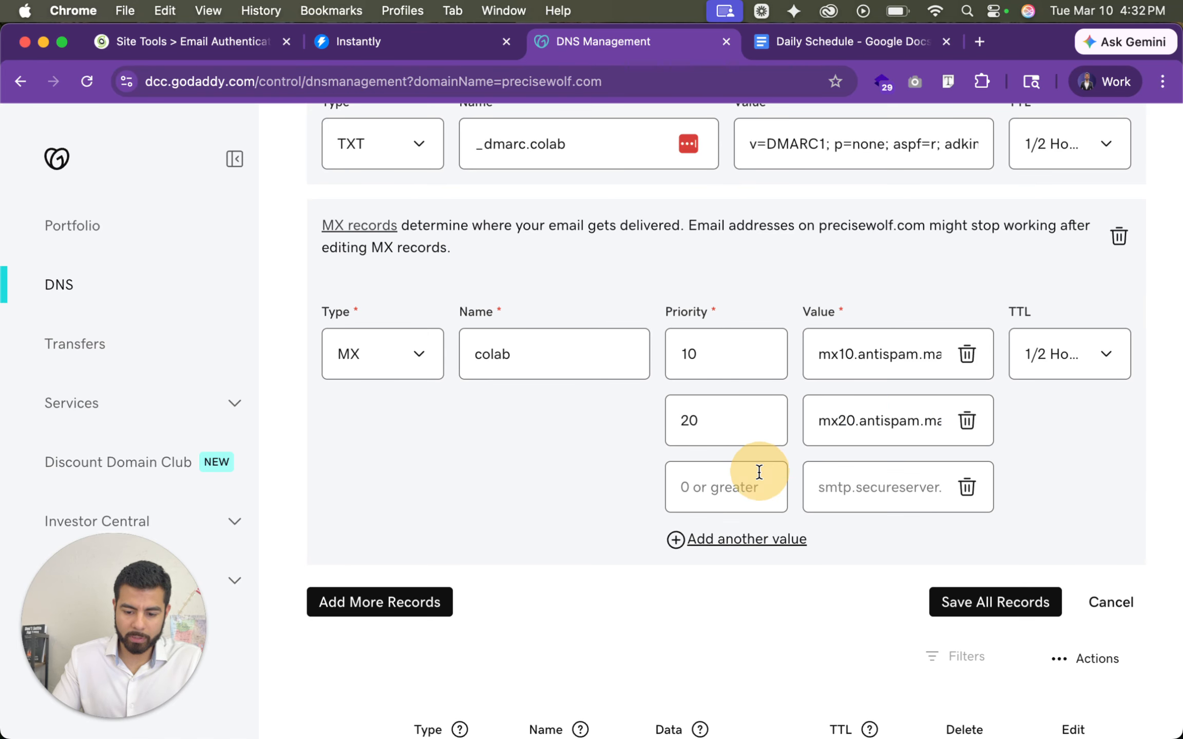
left_click(727, 494)
type("30")
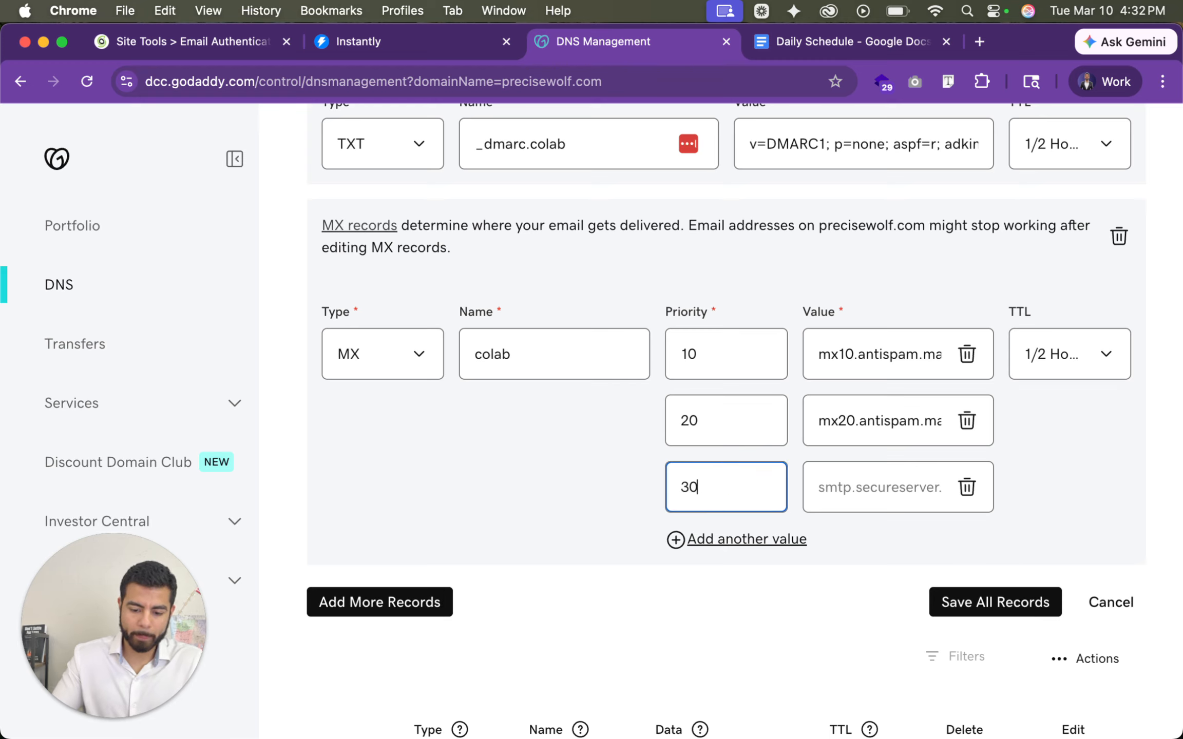
left_click(876, 488)
type("mx10.antispam.mailspamprotection.com")
key("super+Left")
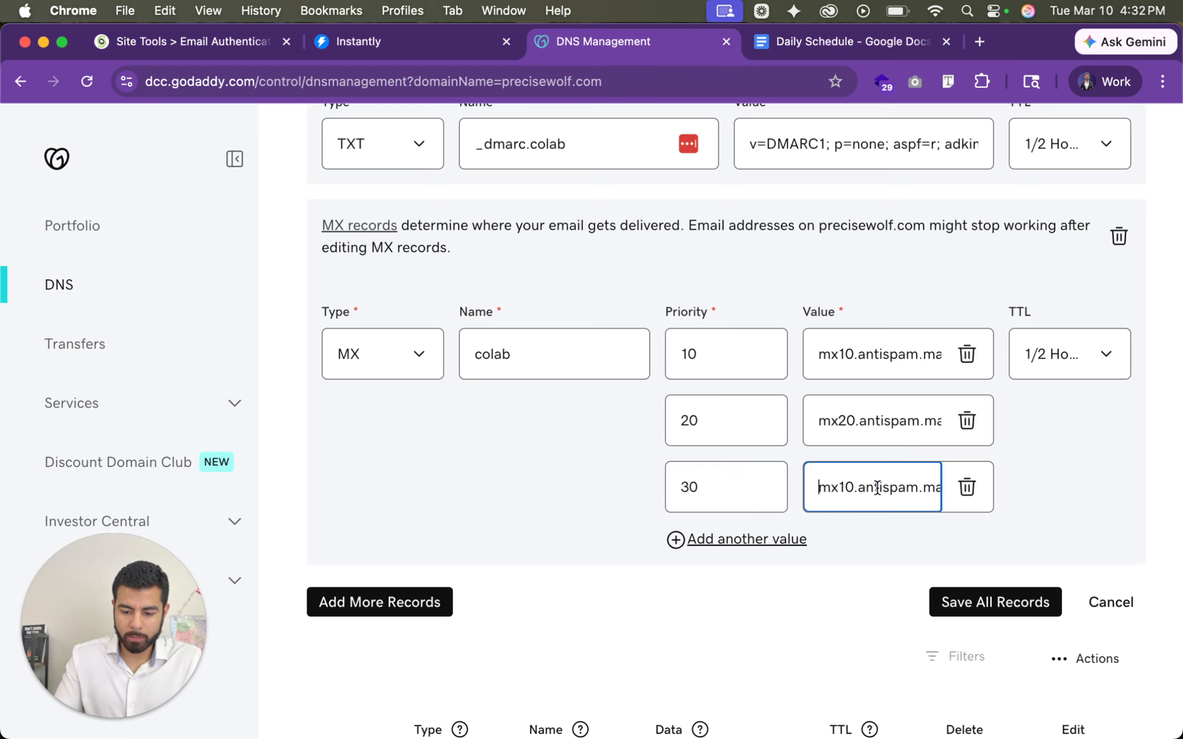
key("Right")
key("Right")
key("Right")
type("3")
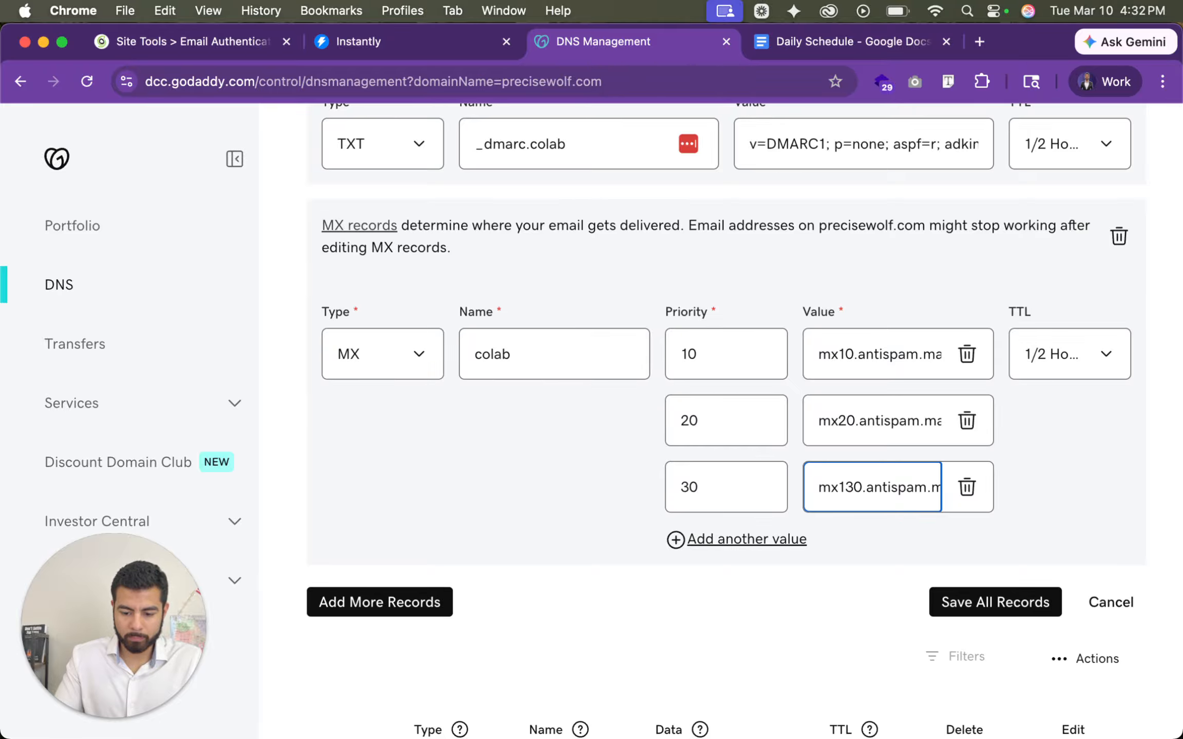
key("Left")
key("BackSpace")
- Review the new A, TXT and MX records for colab and save them all
scroll(838, 533, "up", 15)
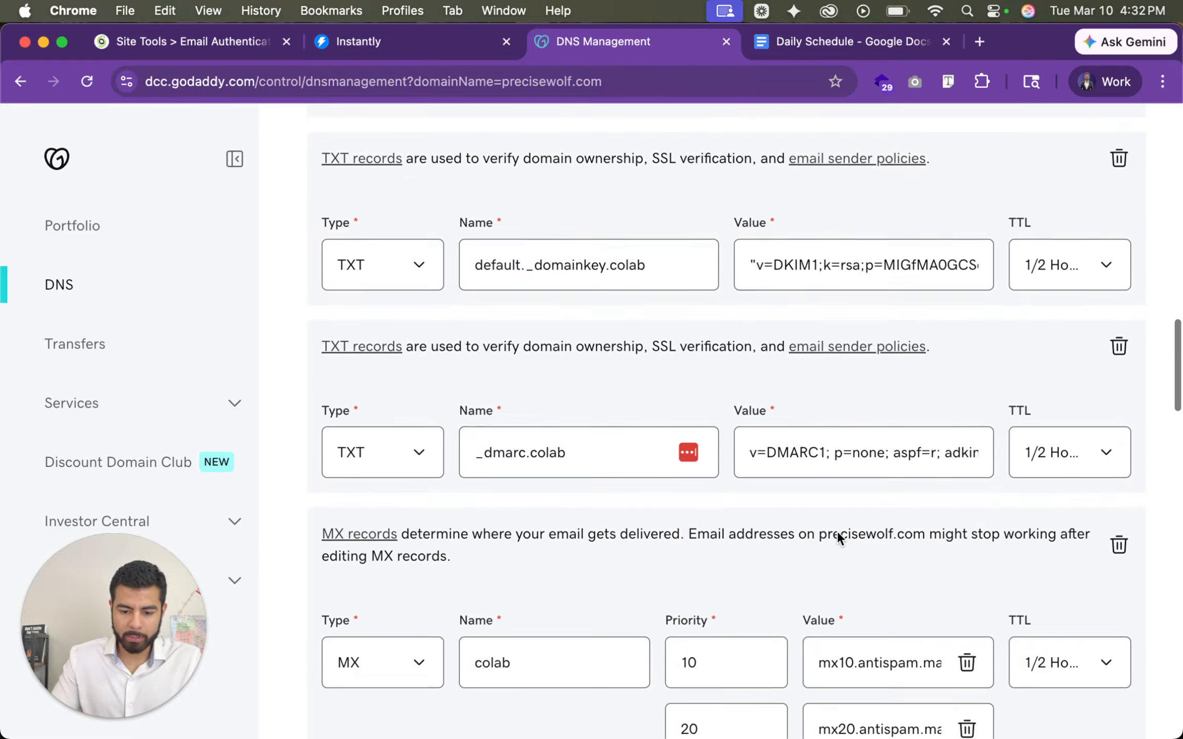
scroll(837, 535, "down", 2)
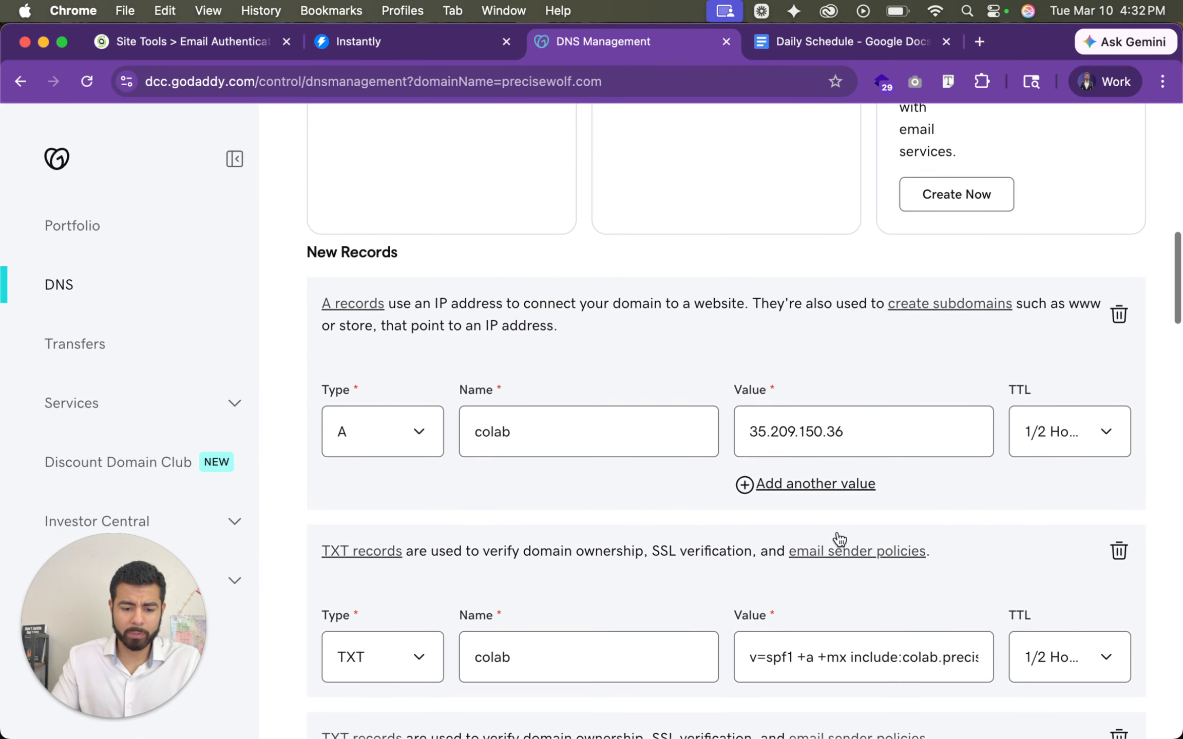
scroll(836, 535, "down", 4)
scroll(839, 539, "down", 1)
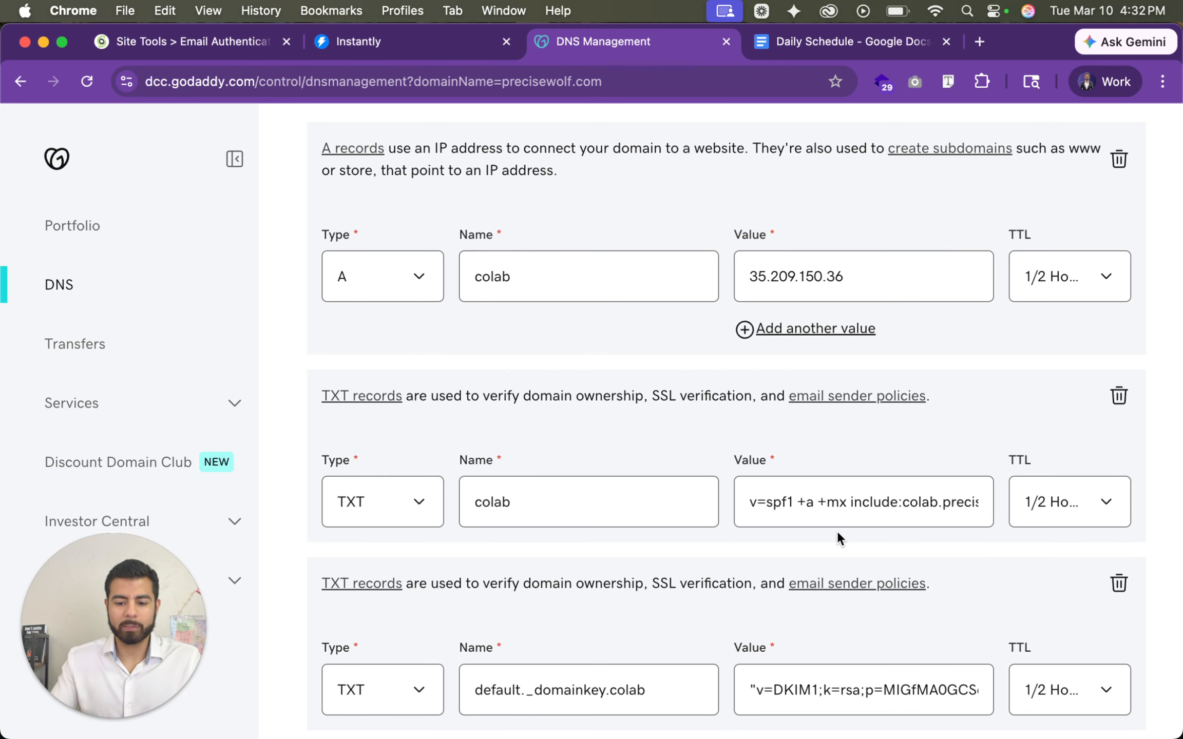
scroll(838, 530, "down", 15)
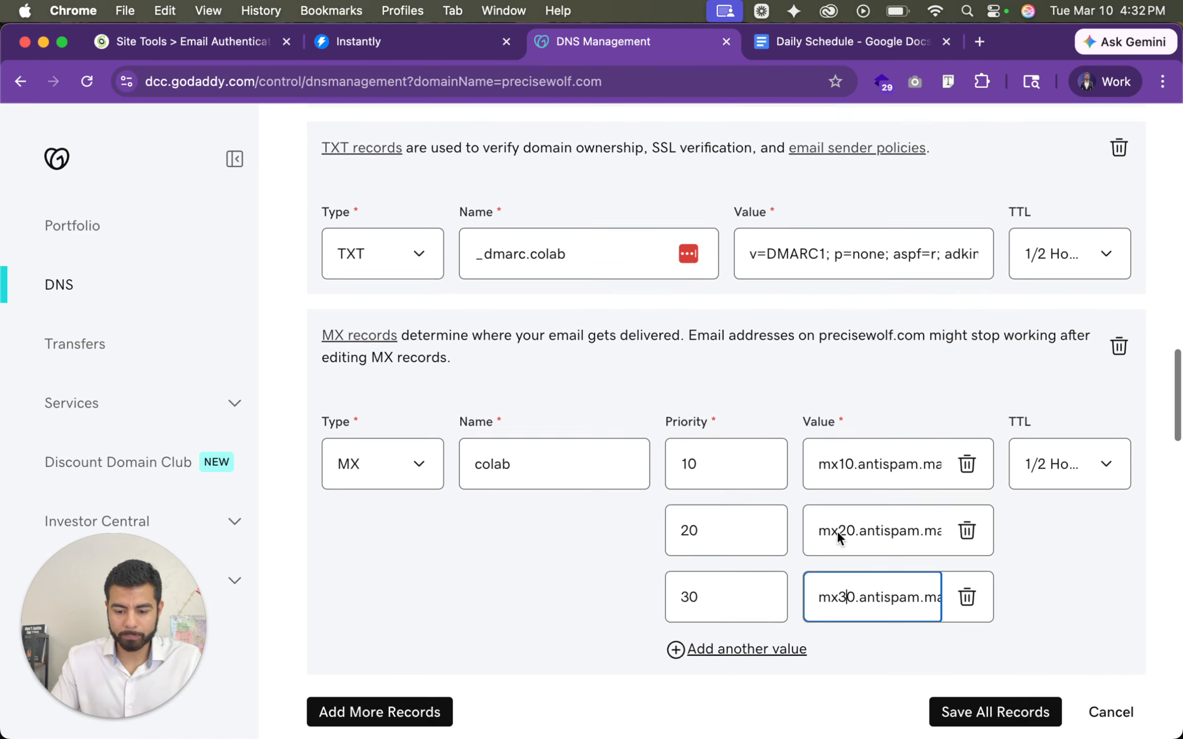
left_click(1002, 651)
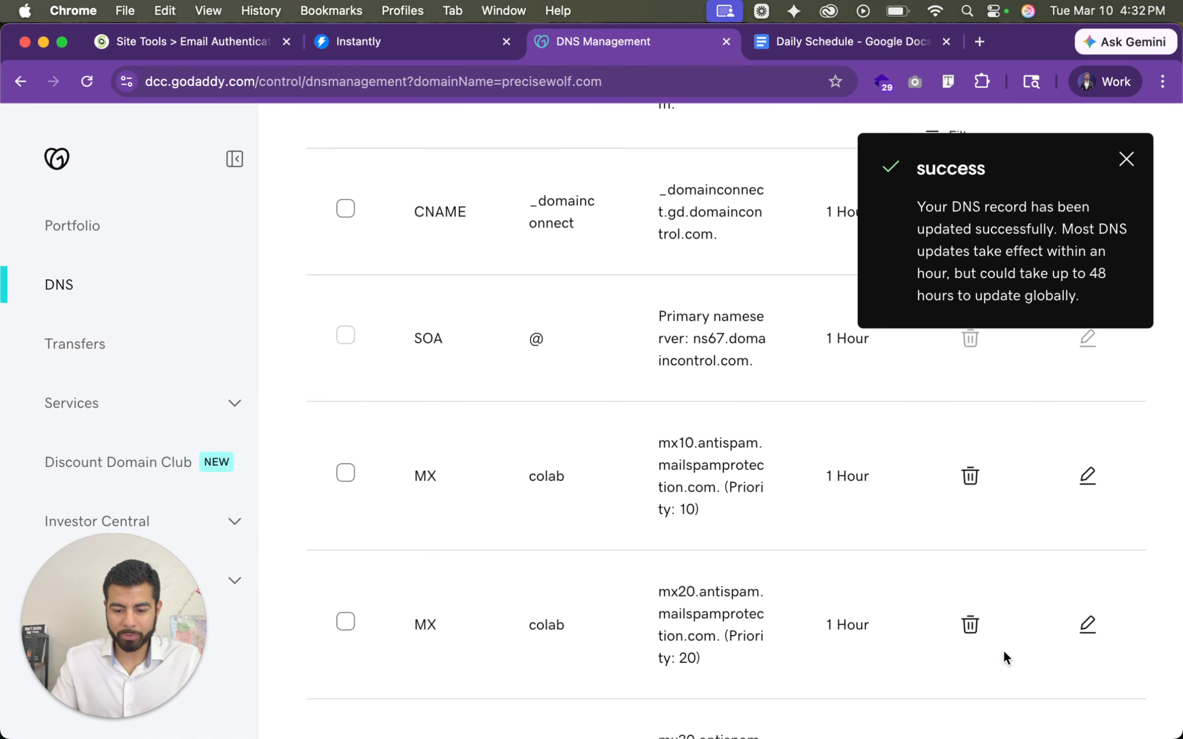
scroll(739, 585, "up", 5)
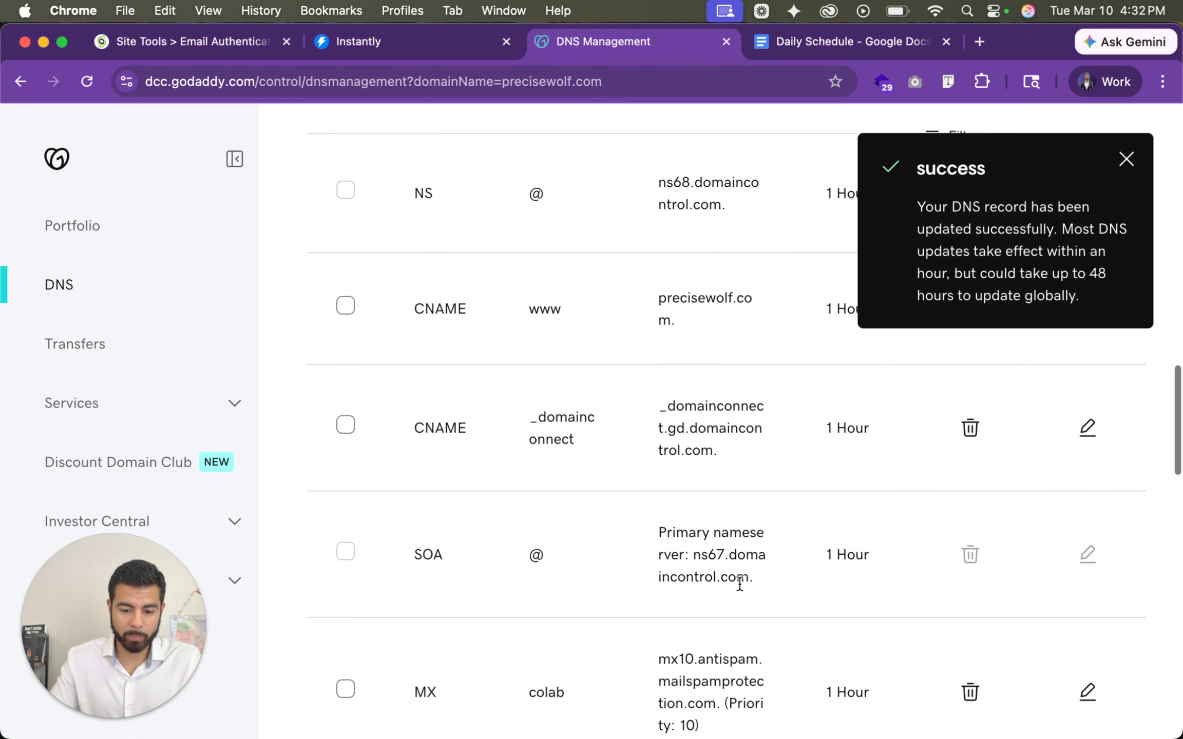
scroll(738, 582, "up", 5)
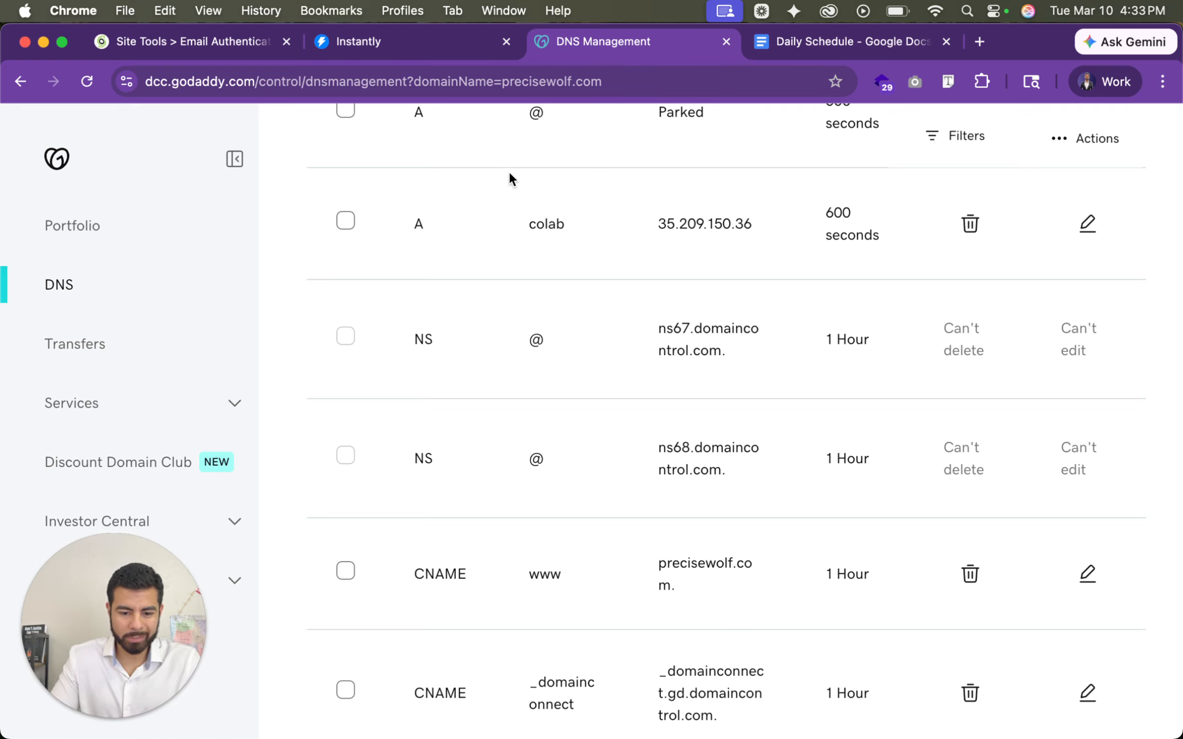
- Switch to Instantly and start adding an existing email account as a single account using the Any Provider IMAP / SMTP option
left_click(396, 45)
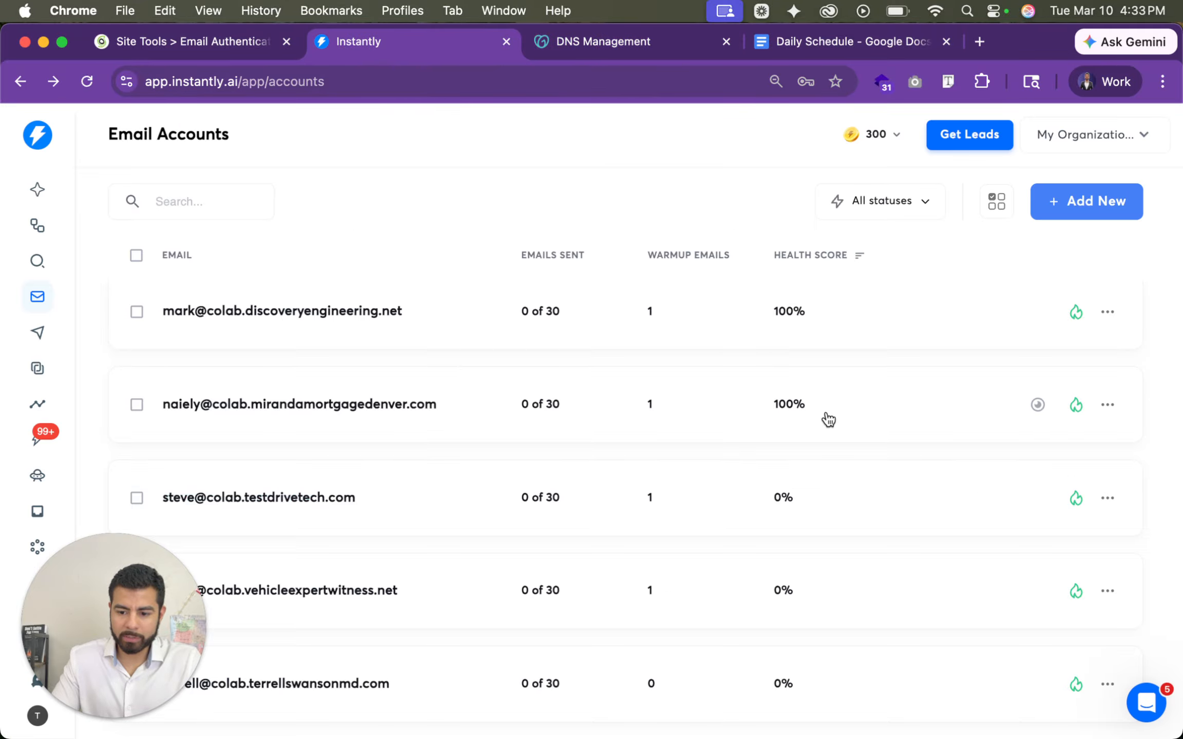
left_click(1083, 199)
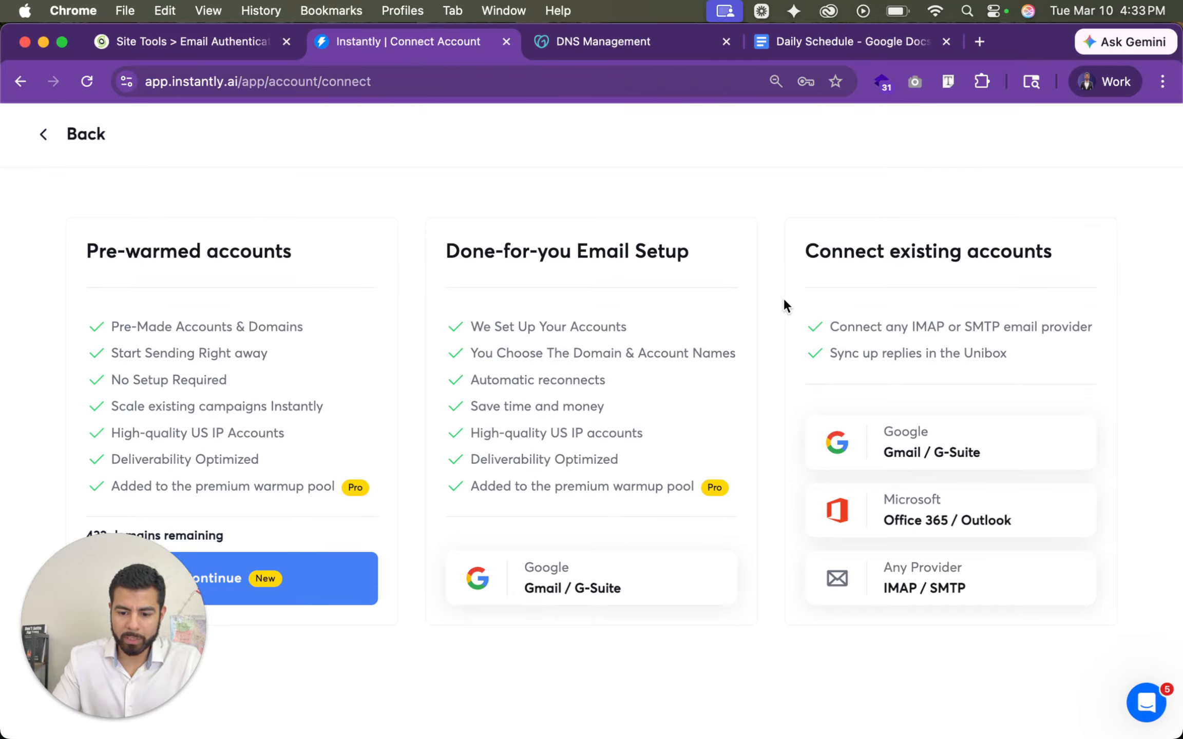
left_click(976, 594)
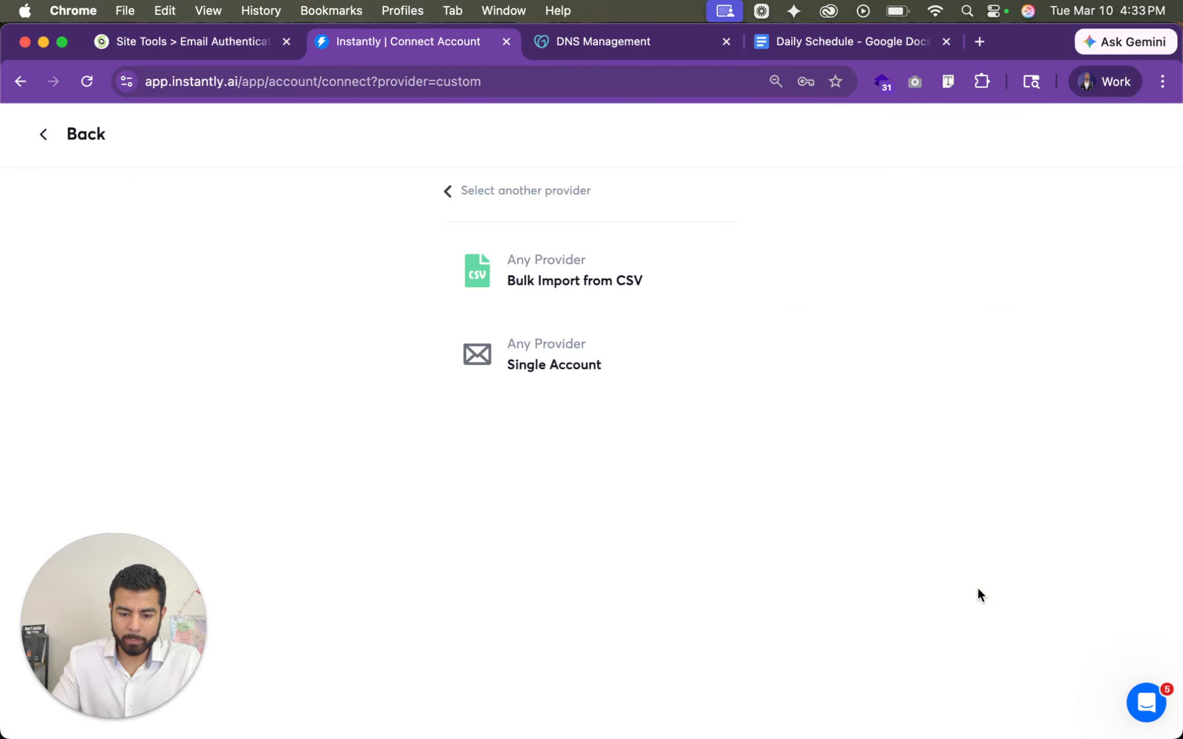
left_click(587, 373)
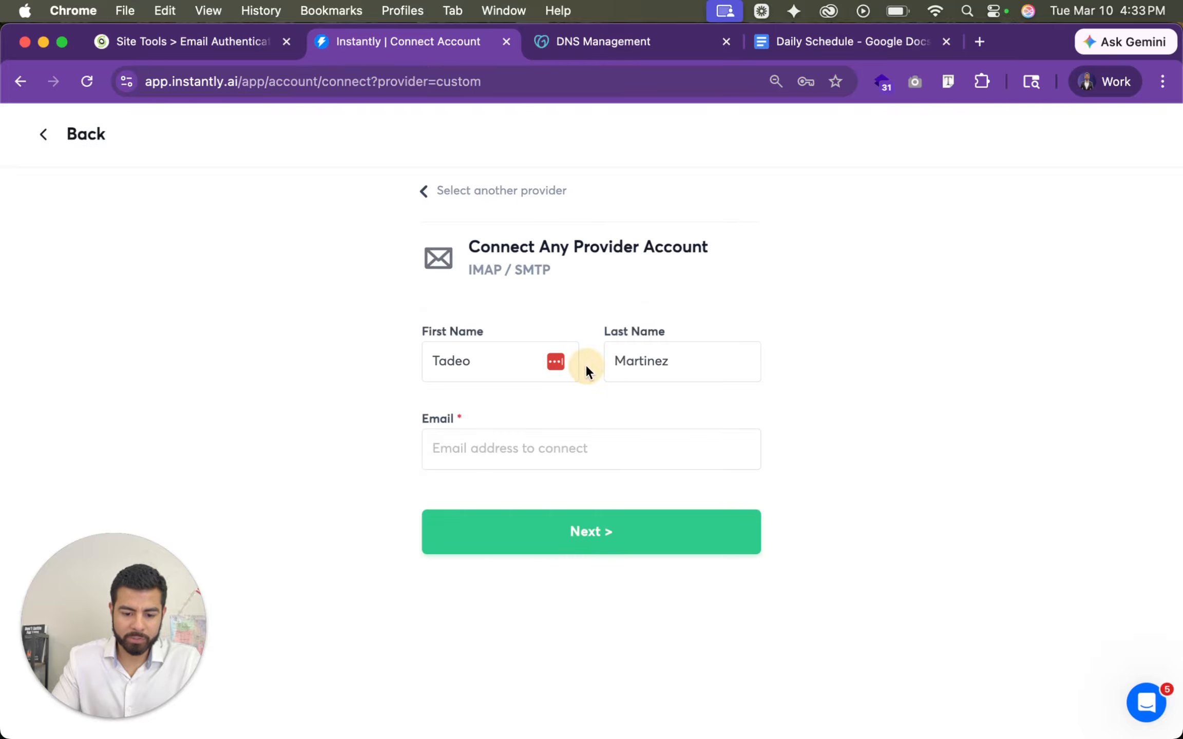
- Enter the account holder's first name and the new colab.precisewolf.com email address, and continue to the IMAP setup
double_click(488, 364)
type("Ted")
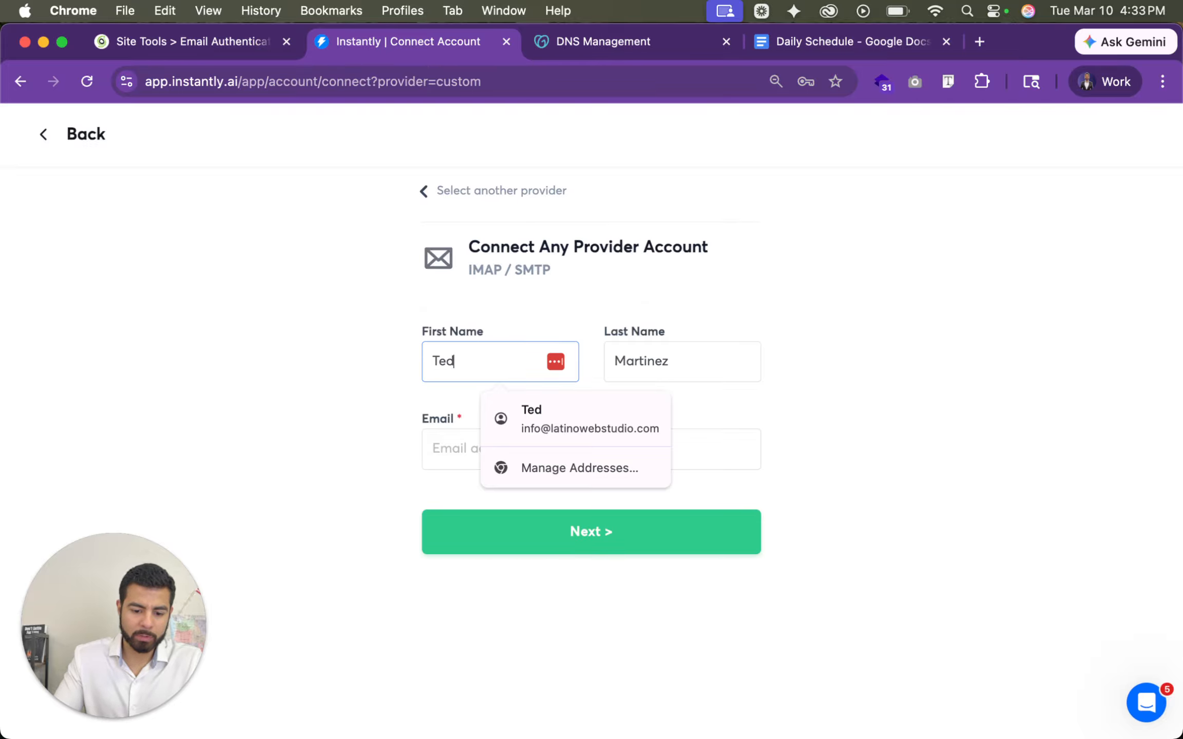
left_click(452, 457)
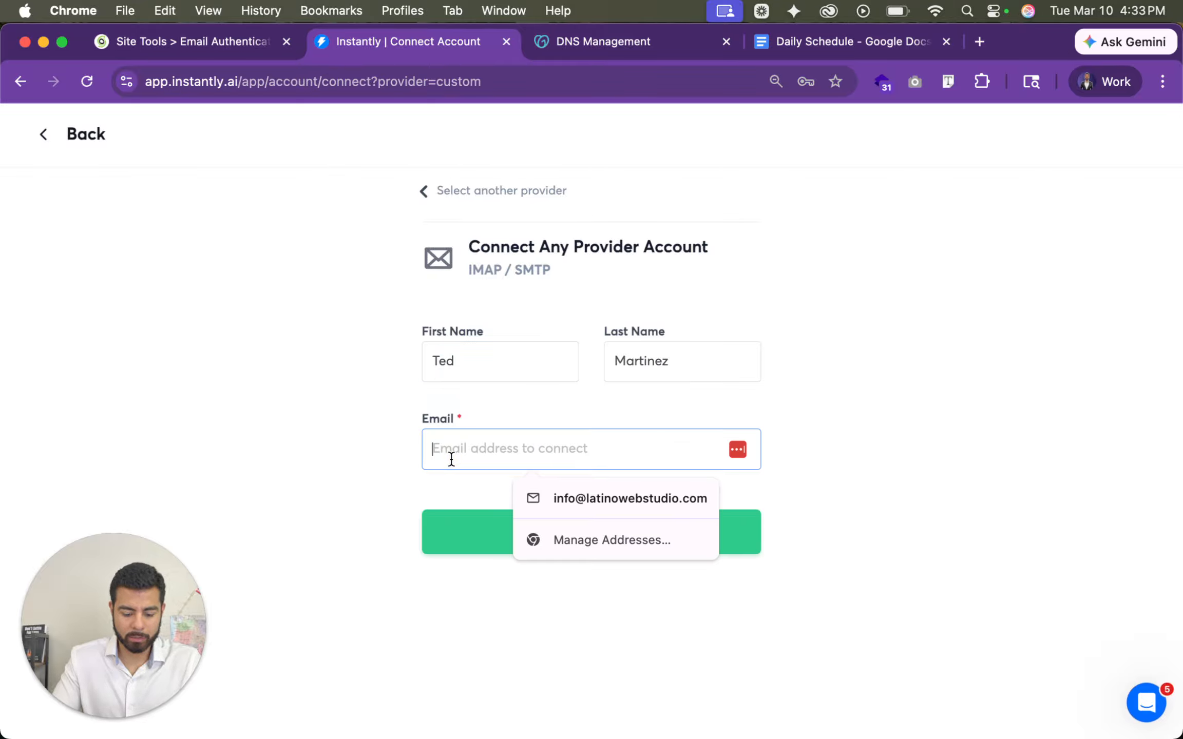
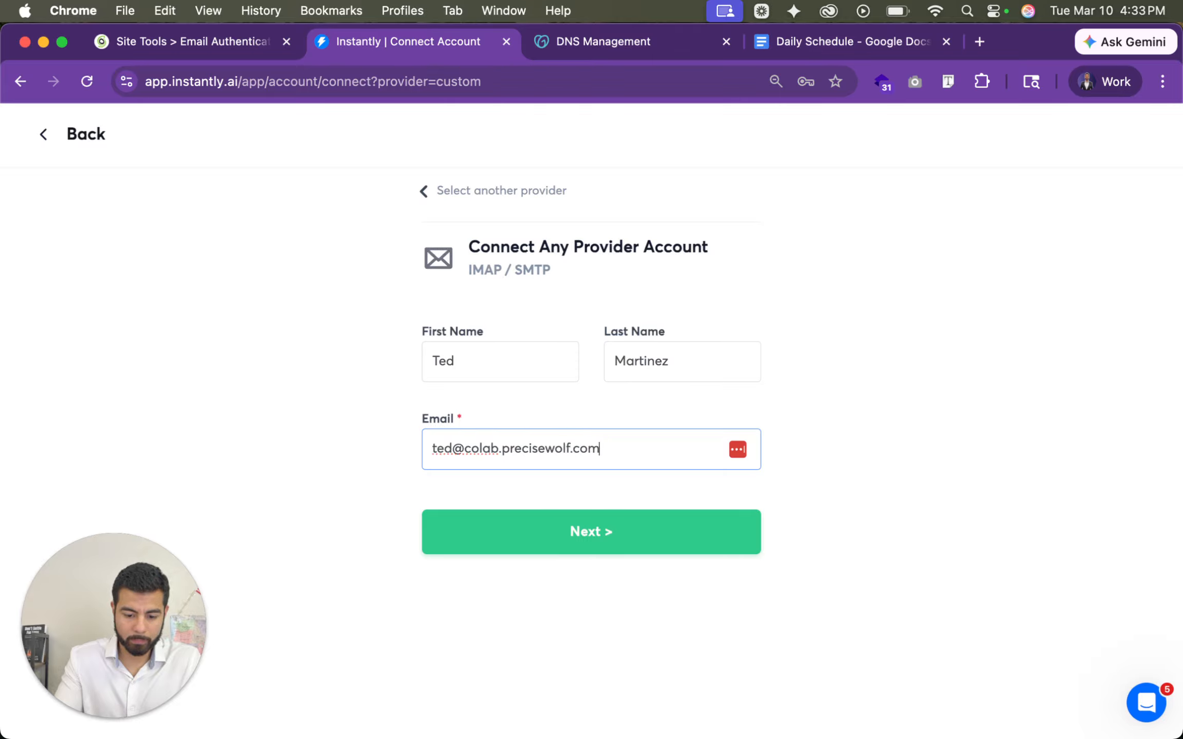
left_click(544, 541)
- Enter the IMAP password and the host giowm1149.siteground.biz, keep port 993, and continue to the SMTP setup
left_click(536, 437)
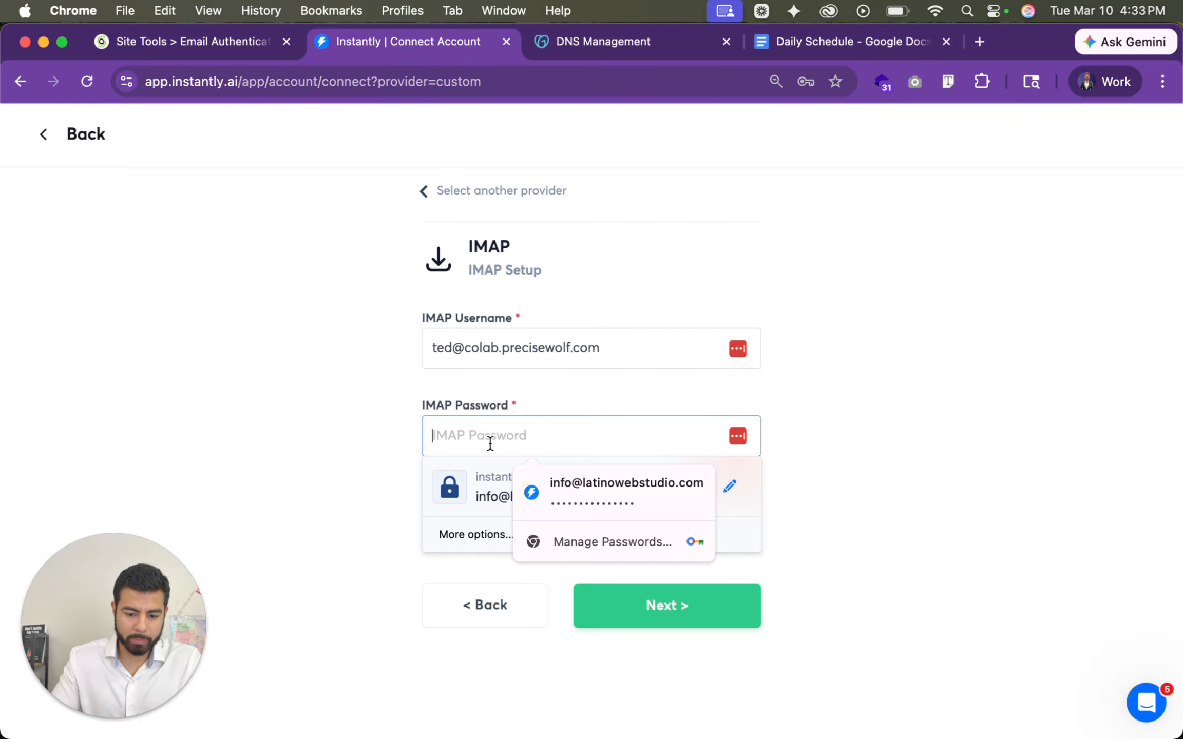
left_click(341, 433)
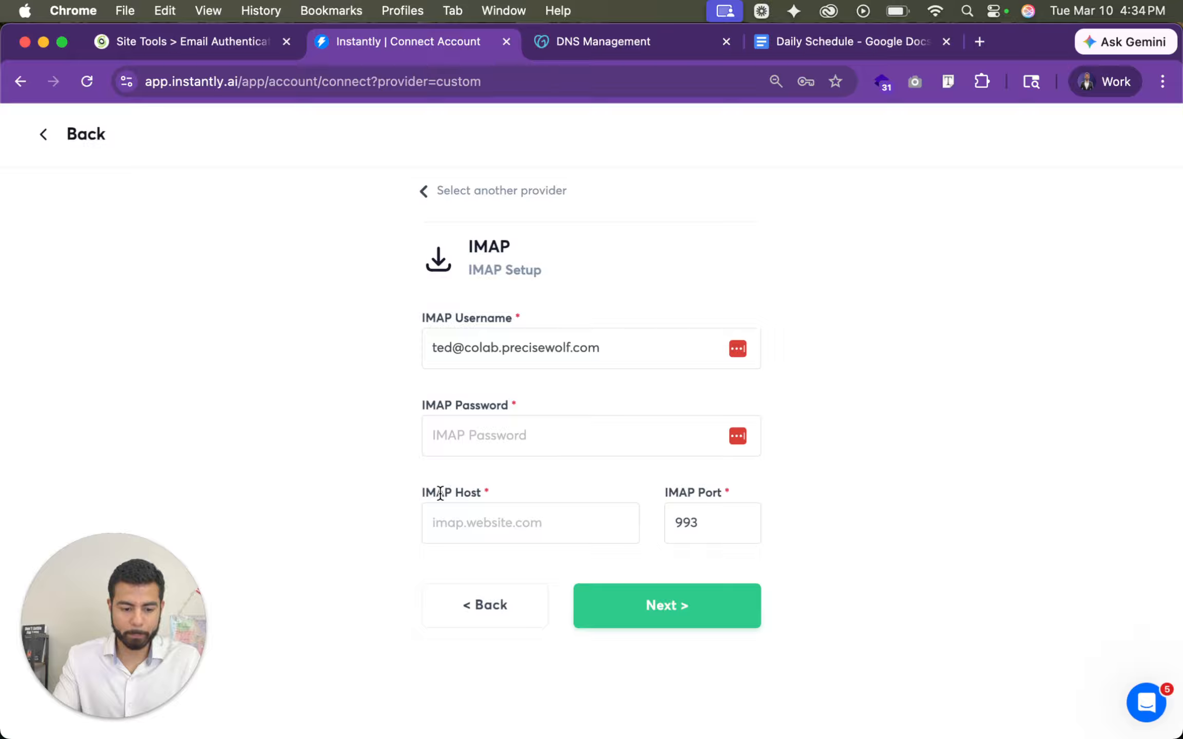
left_click(496, 523)
left_click(515, 523)
key("cmd+v")
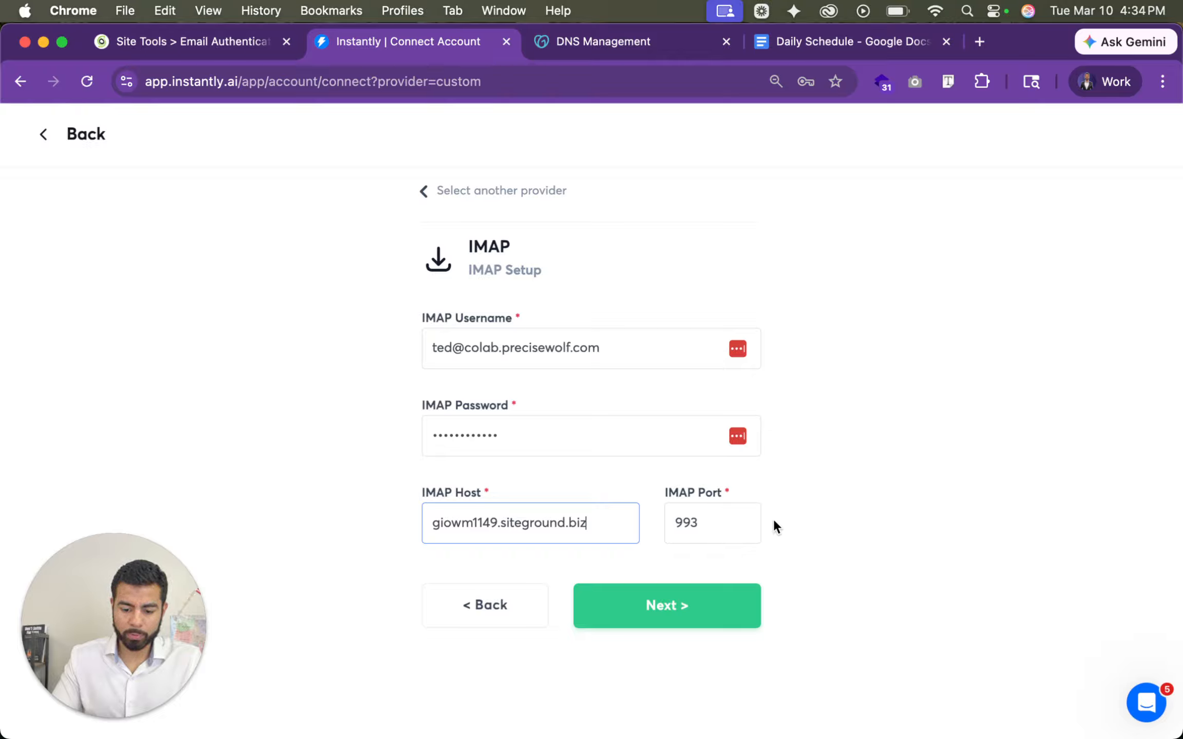
left_click(678, 611)
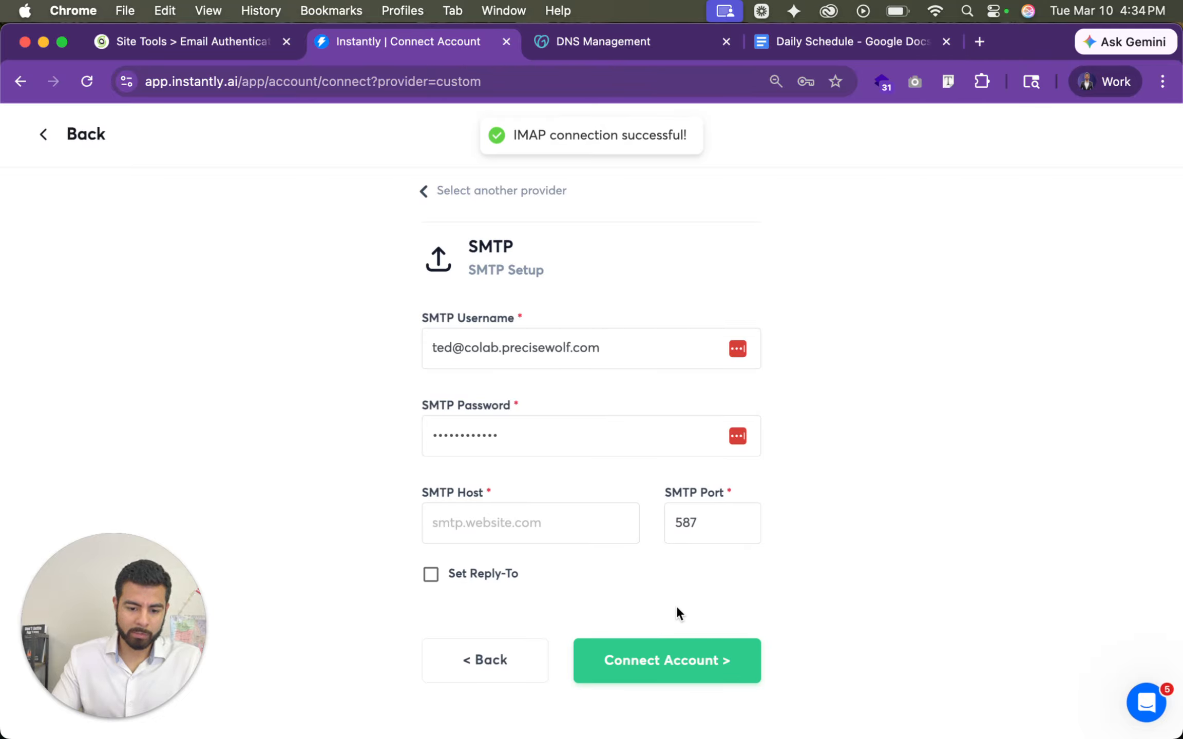
- Set the SMTP host to giowm1149.siteground.biz, keep port 587, and connect the account
left_click(538, 518)
type("giowm1149.siteground.biz")
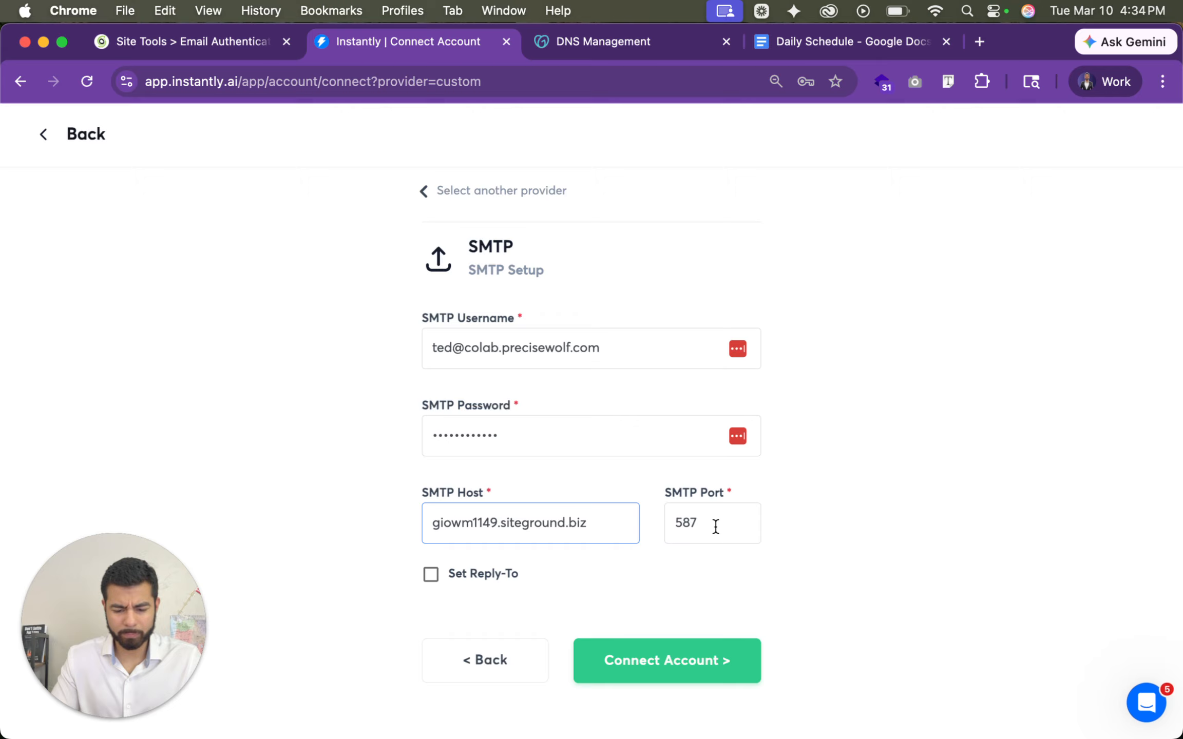
left_click(727, 661)
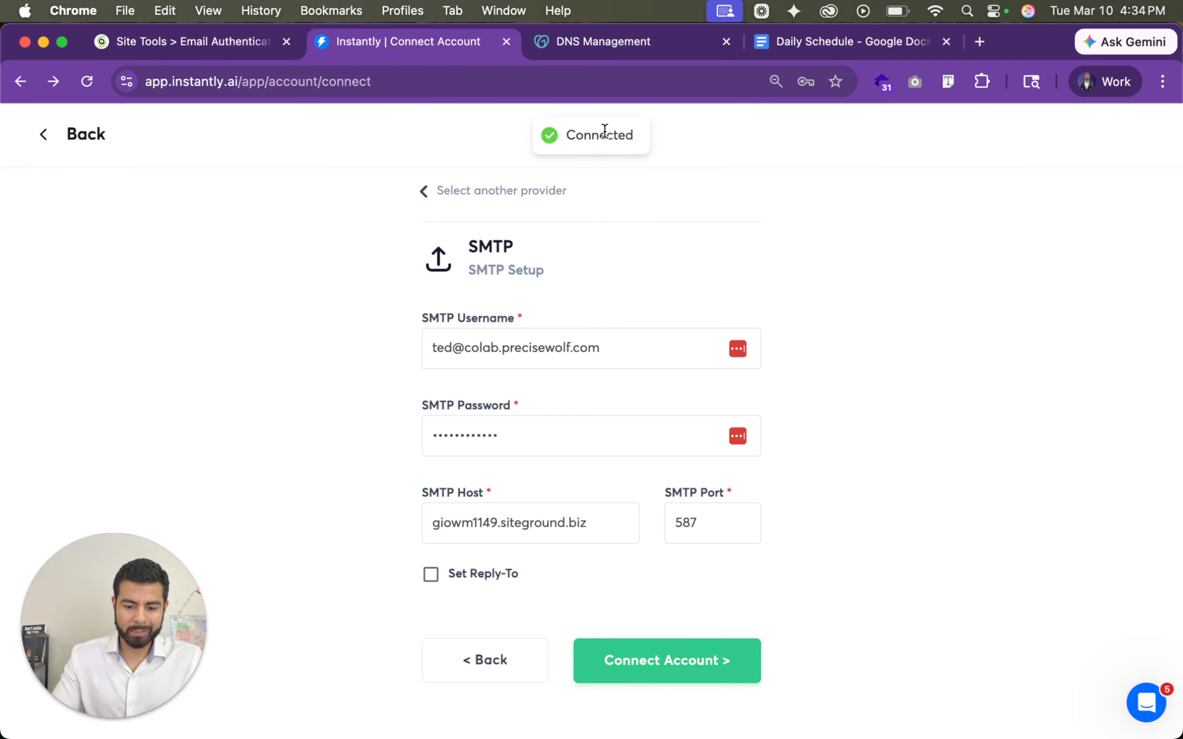
- Return to the email accounts list and find the newly connected colab.precisewolf.com account
left_click(426, 192)
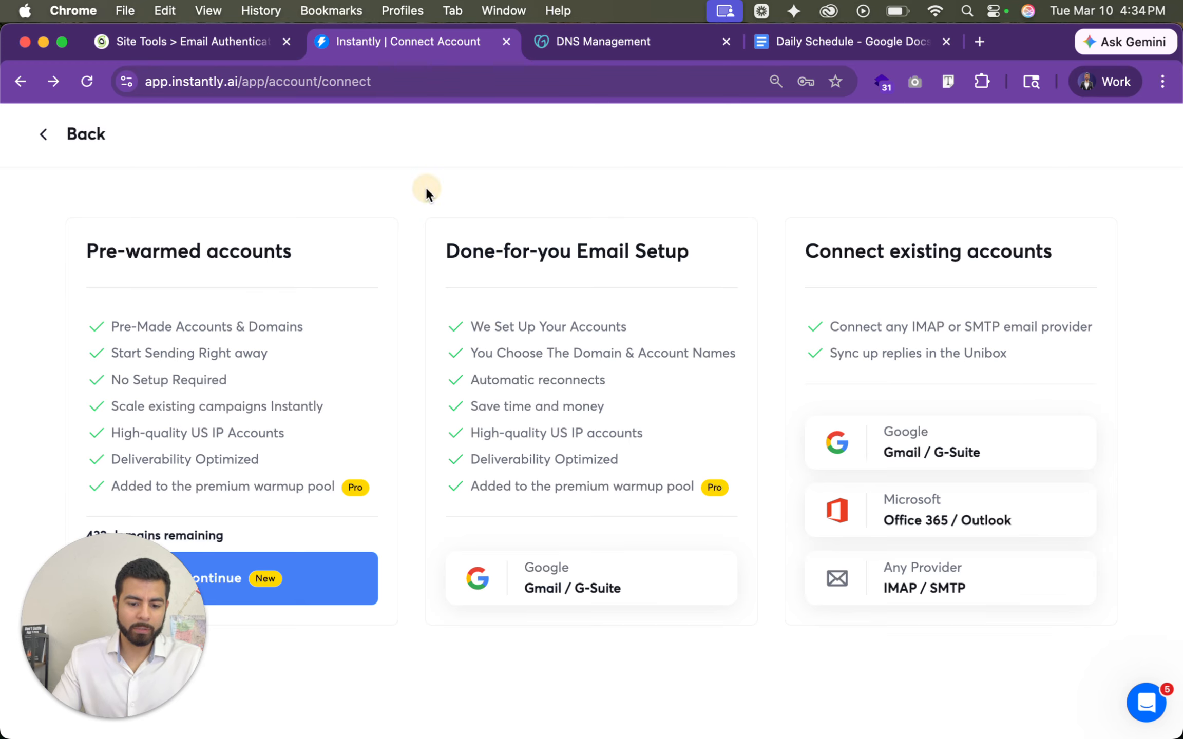
left_click(43, 134)
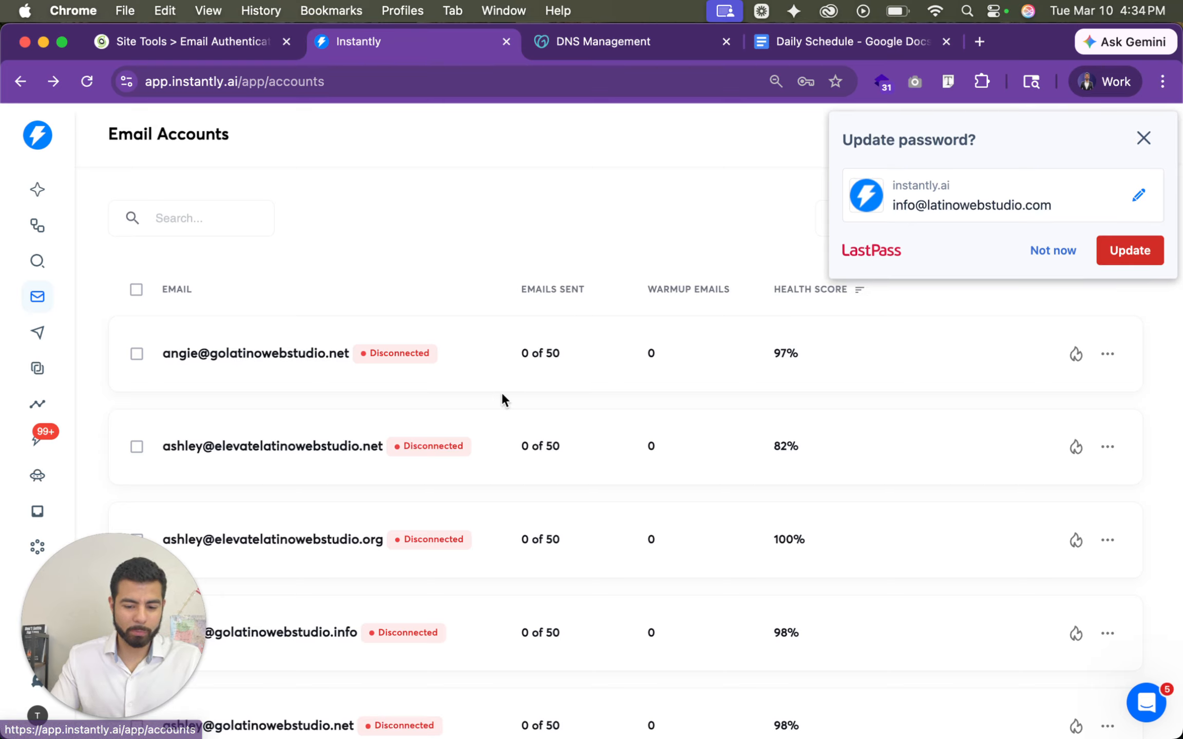
scroll(501, 393, "down", 10)
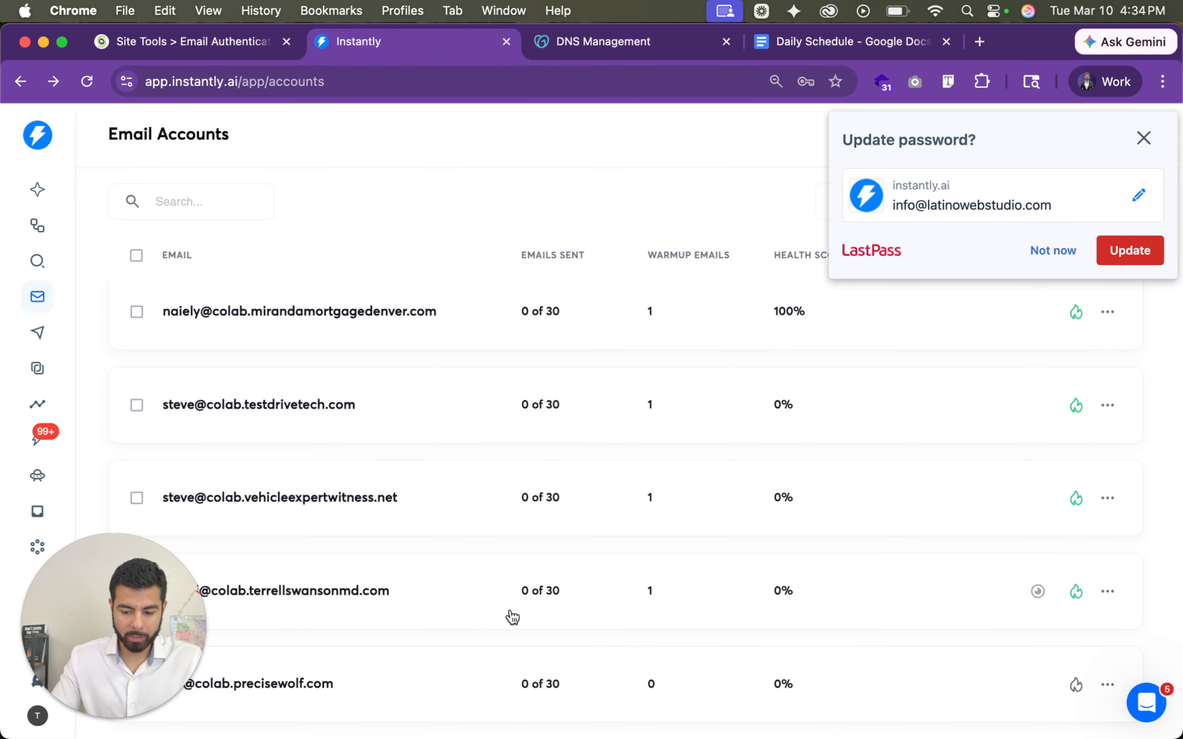
left_click_drag(90, 640, 99, 517)
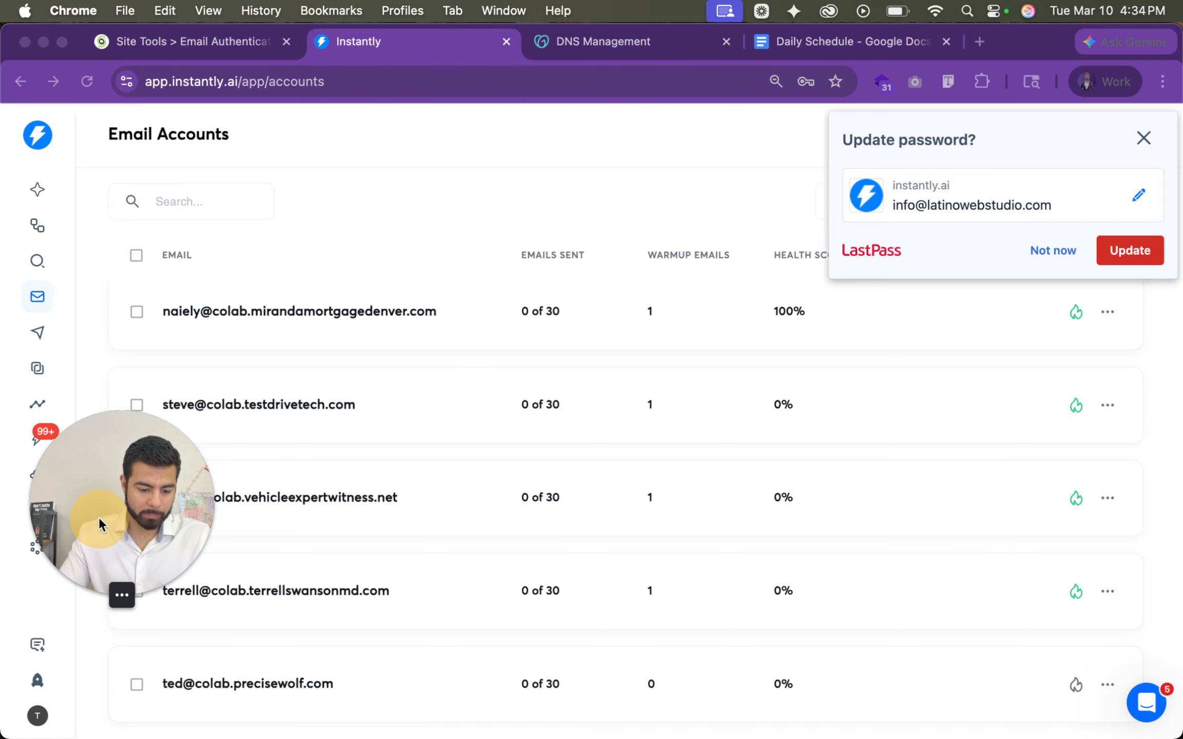
- Decline the password manager's update offer and enable warmup for the colab.precisewolf.com account
left_click(1057, 668)
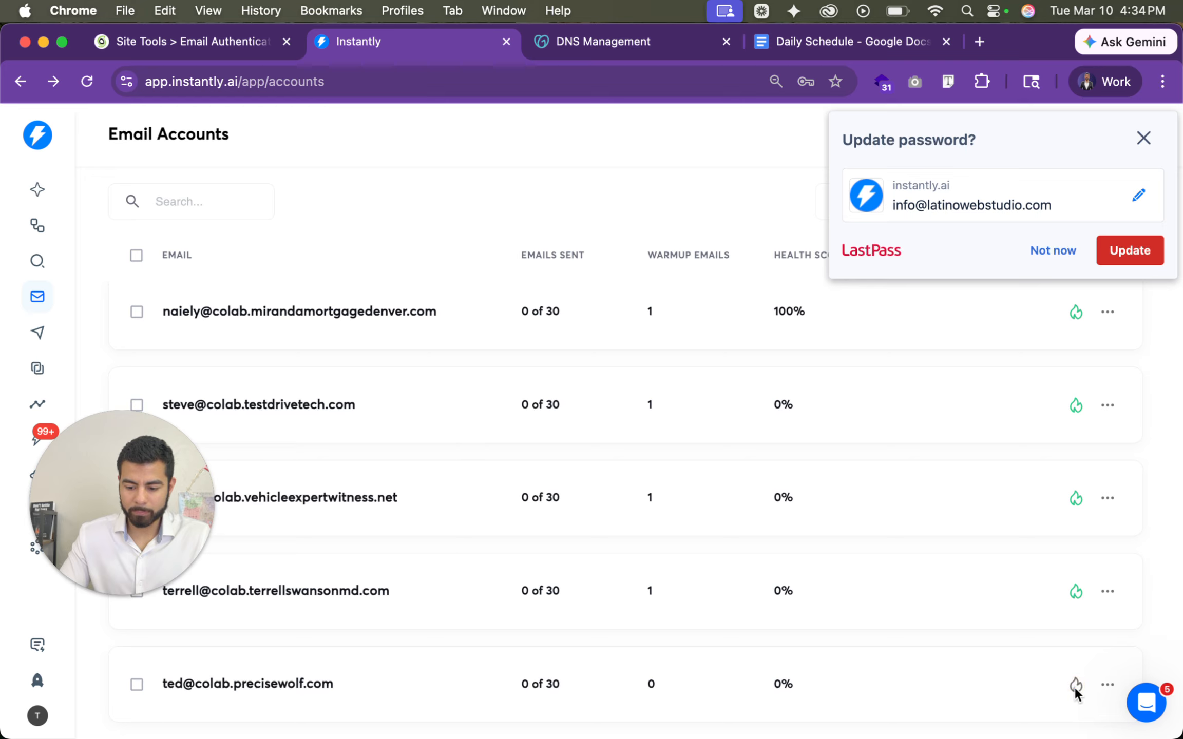
left_click(1053, 250)
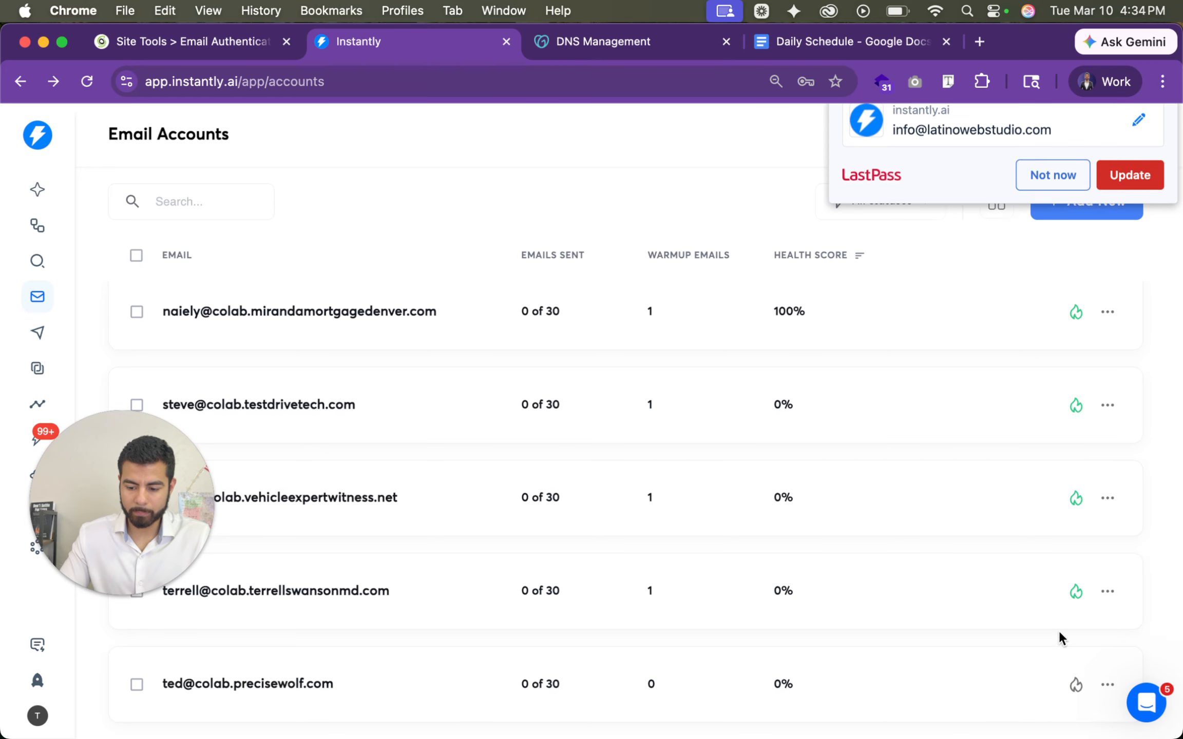
left_click(1077, 684)
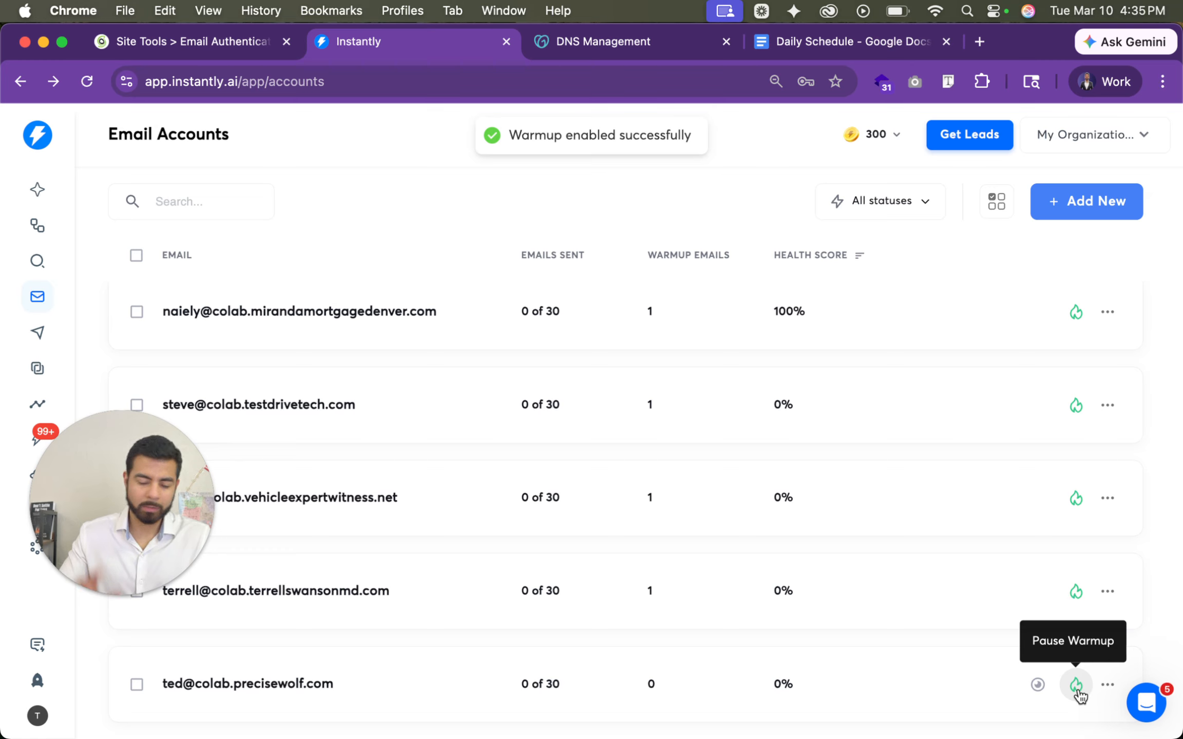